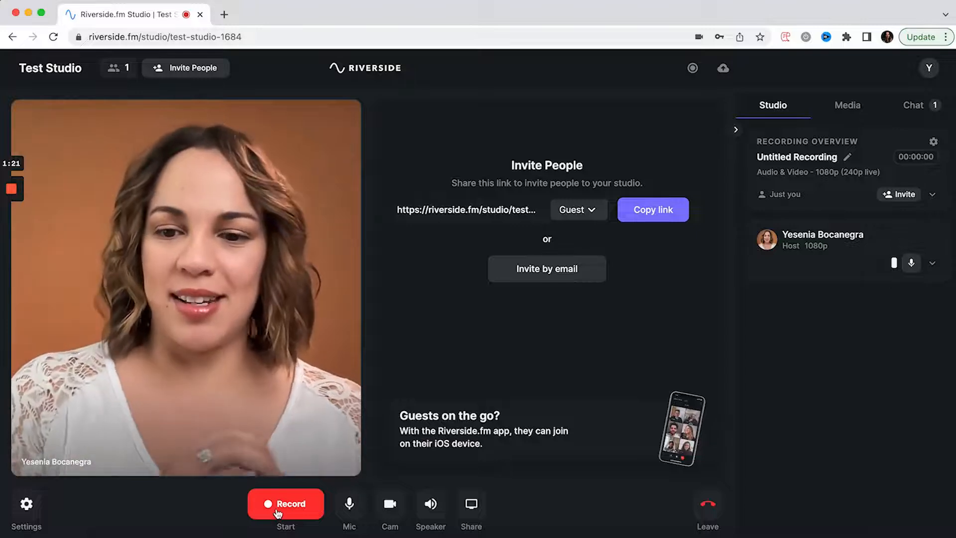
Record a studio session with two clip markers added along the way, and stop the recording.
{"action": "left_click", "coordinate": [278, 513]}
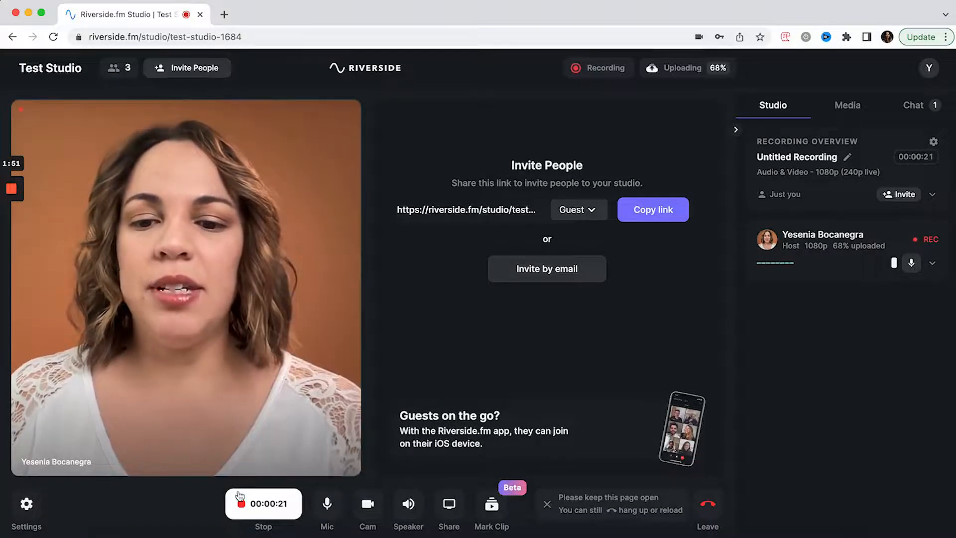
{"action": "mouse_move", "coordinate": [408, 504]}
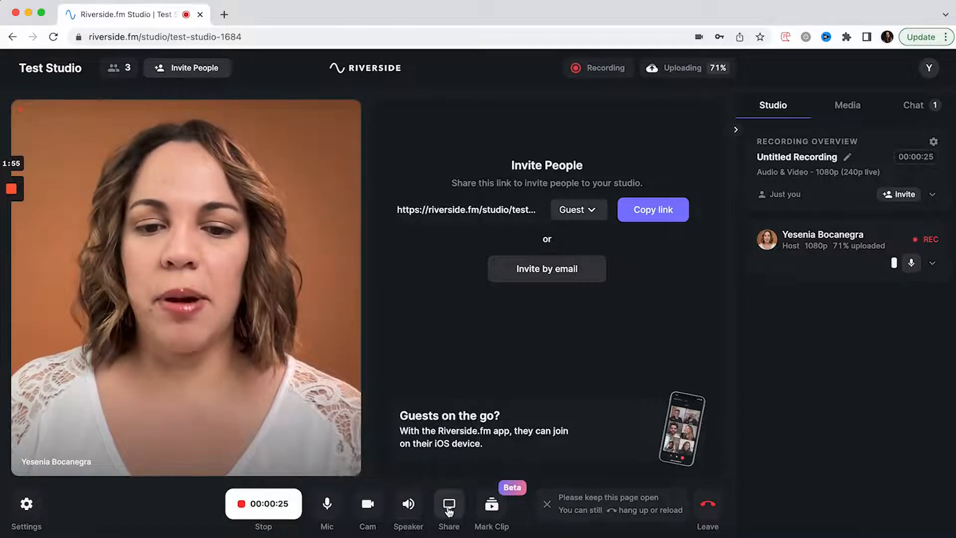
{"action": "left_click", "coordinate": [491, 510]}
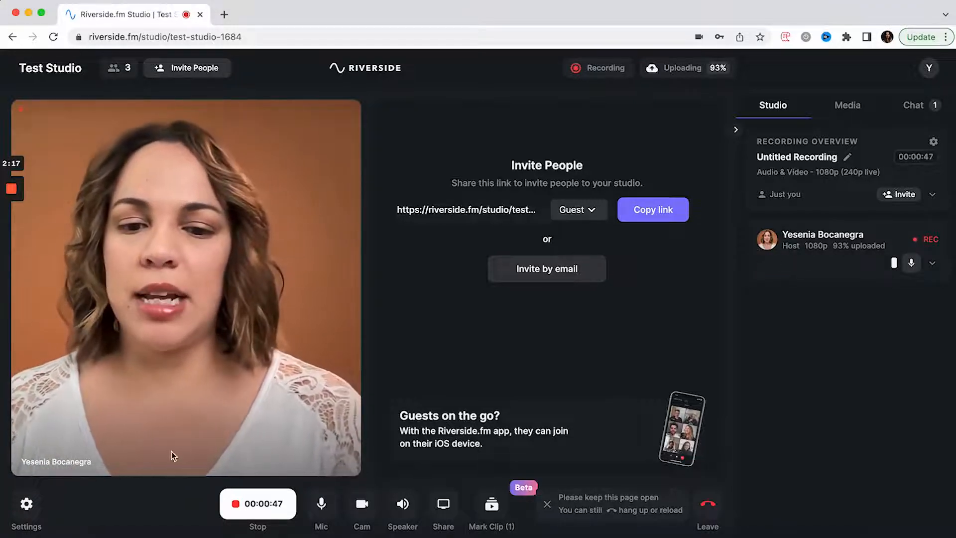
{"action": "left_click", "coordinate": [494, 507]}
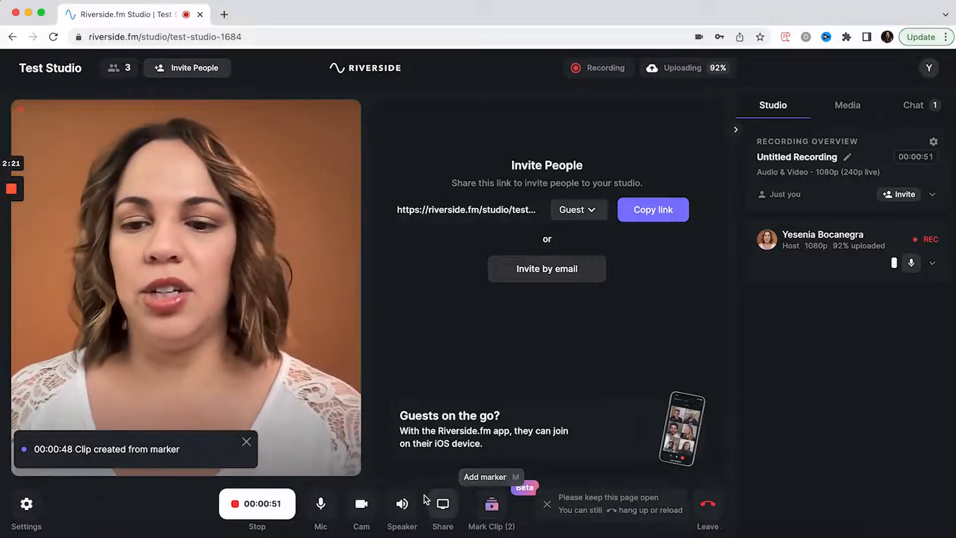
{"action": "left_click", "coordinate": [264, 504]}
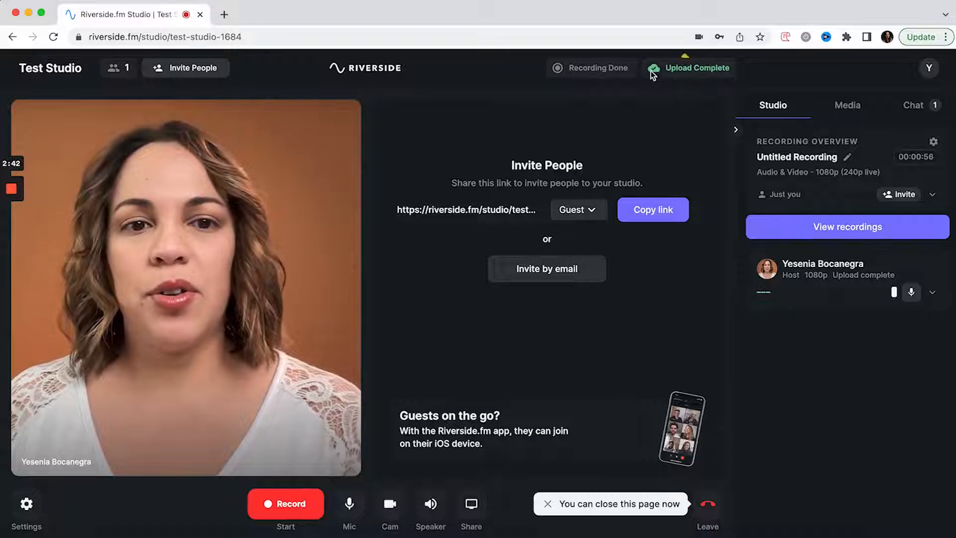
{"action": "mouse_move", "coordinate": [720, 68]}
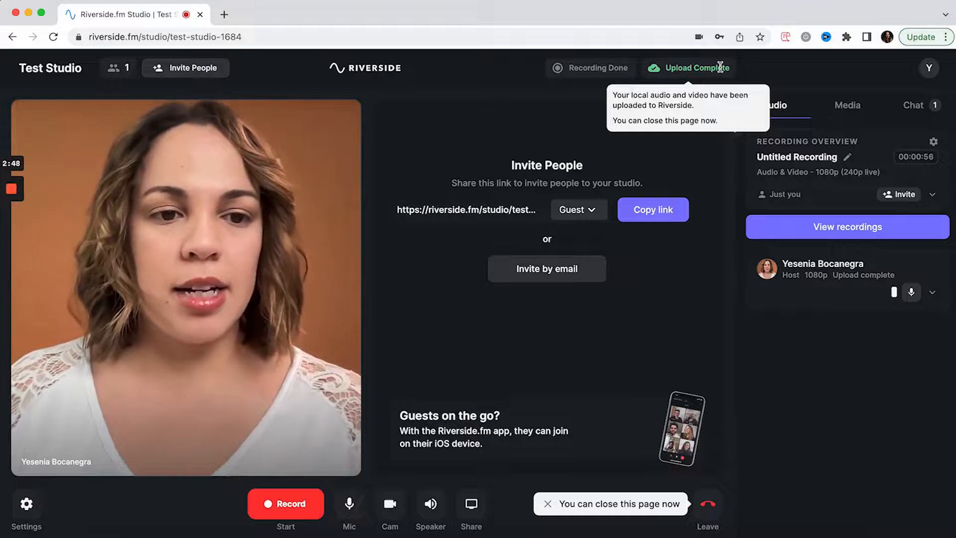
Rename the untitled recording as "Demo Tutorial" and save the name.
{"action": "left_click", "coordinate": [847, 156]}
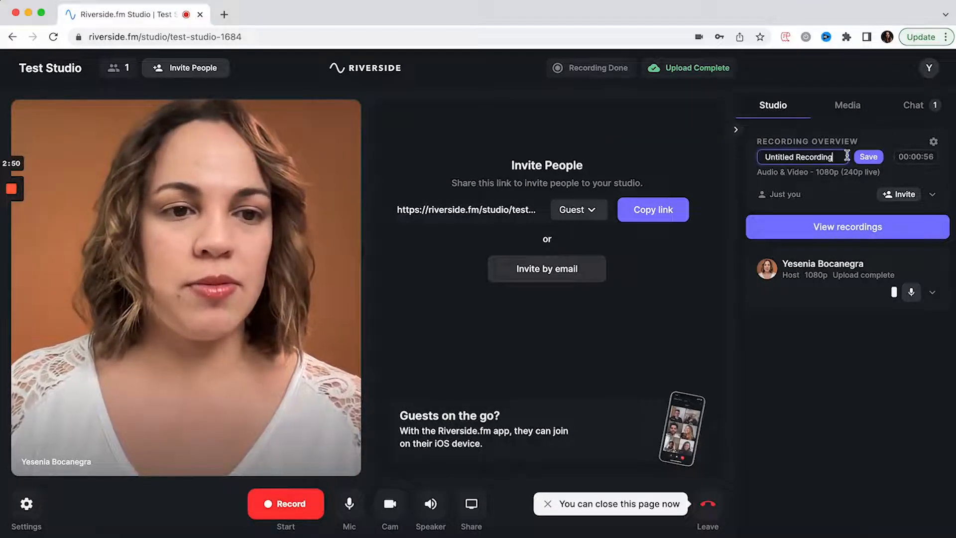
{"action": "key", "text": "super+a"}
{"action": "type", "text": "Demo"}
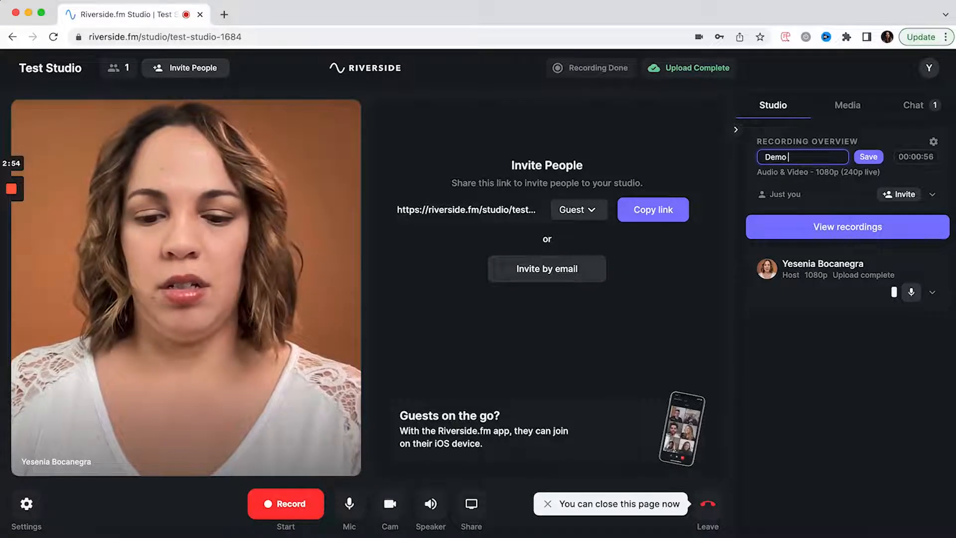
{"action": "type", "text": " Tutorial"}
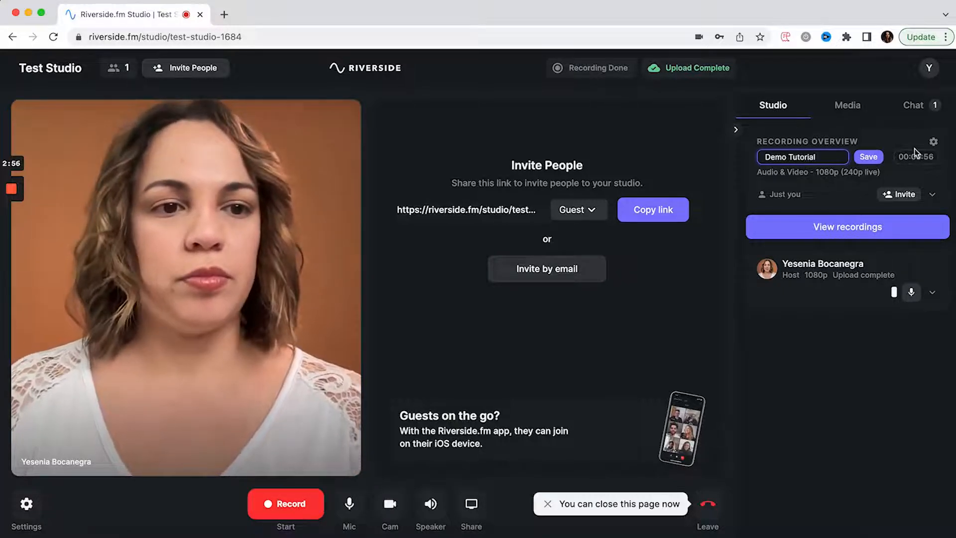
{"action": "left_click", "coordinate": [869, 158]}
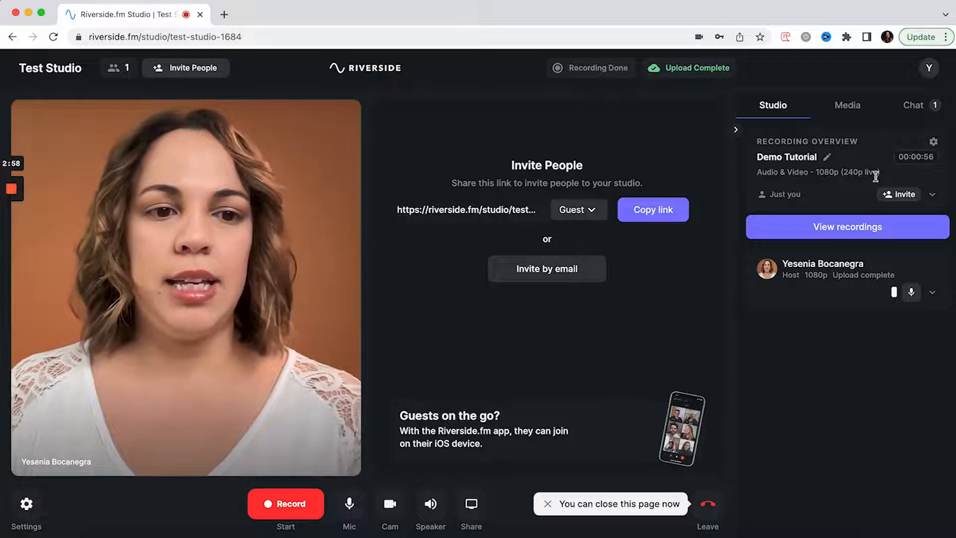
Open the Demo Tutorial recording from the studio's recordings.
{"action": "left_click", "coordinate": [860, 225]}
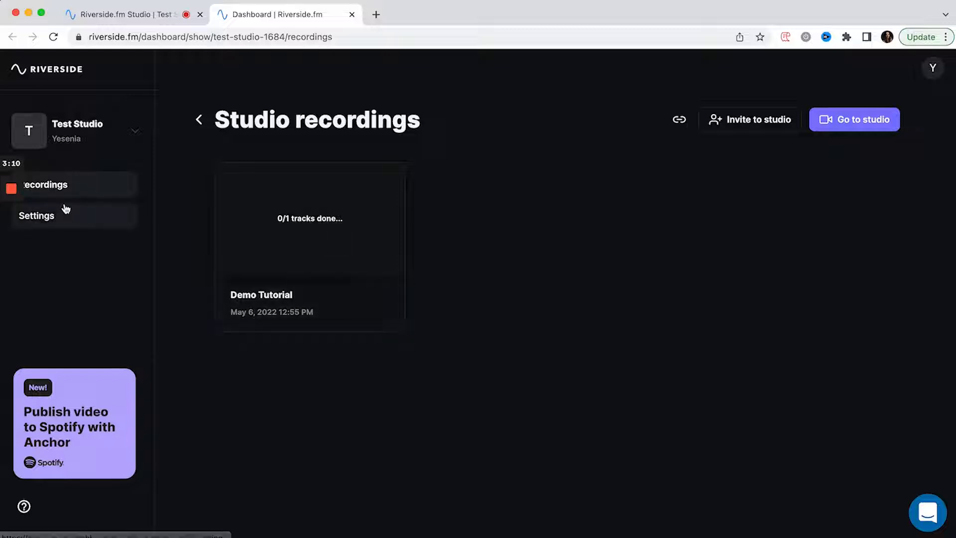
{"action": "mouse_move", "coordinate": [11, 188]}
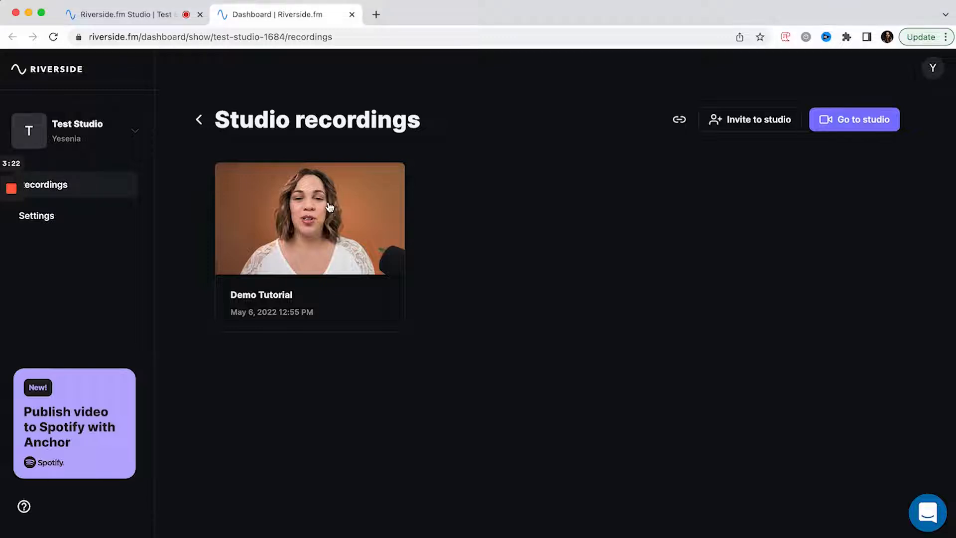
{"action": "left_click", "coordinate": [277, 282]}
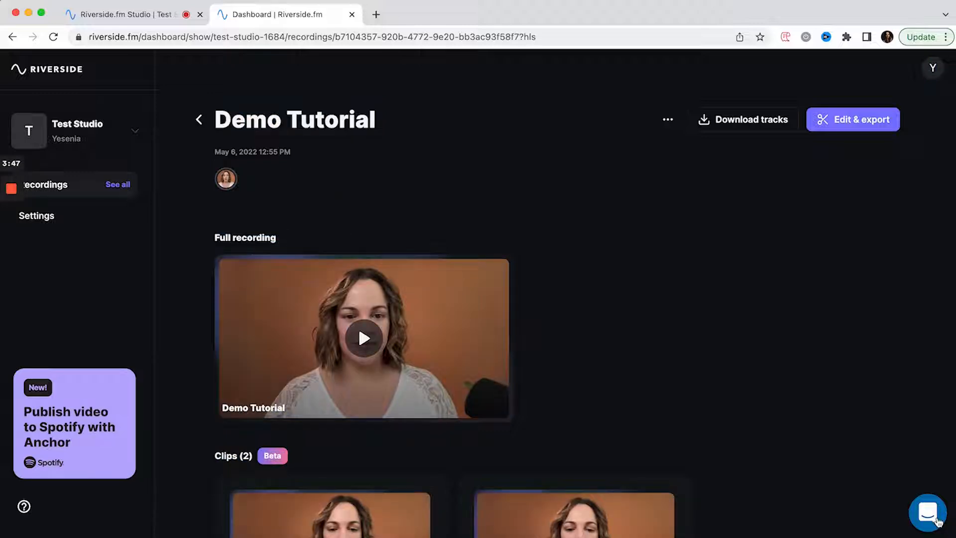
Review the recording's full video, clips, snapshots and separated tracks, including the track's additional options.
{"action": "scroll", "coordinate": [668, 343], "scroll_direction": "down", "scroll_amount": 3}
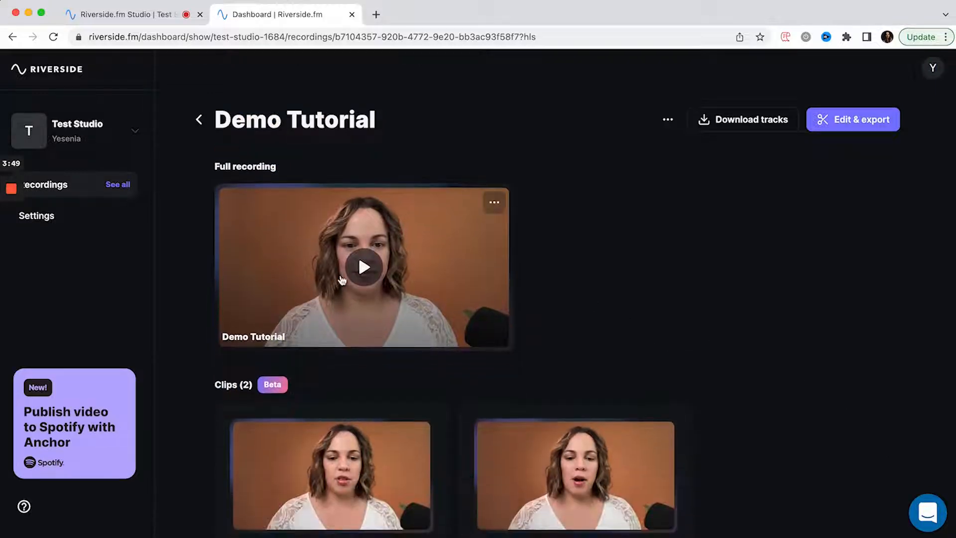
{"action": "scroll", "coordinate": [361, 273], "scroll_direction": "down", "scroll_amount": 3}
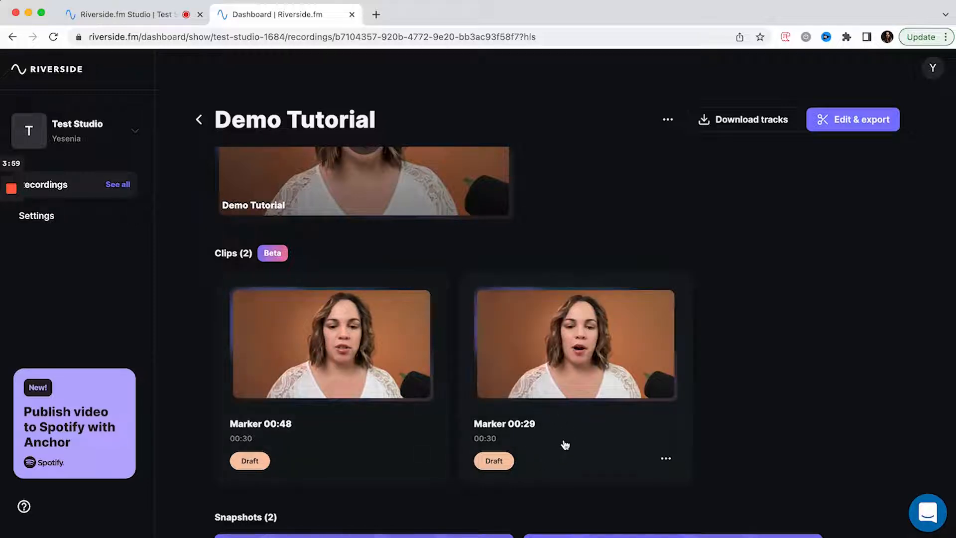
{"action": "scroll", "coordinate": [565, 444], "scroll_direction": "down", "scroll_amount": 5}
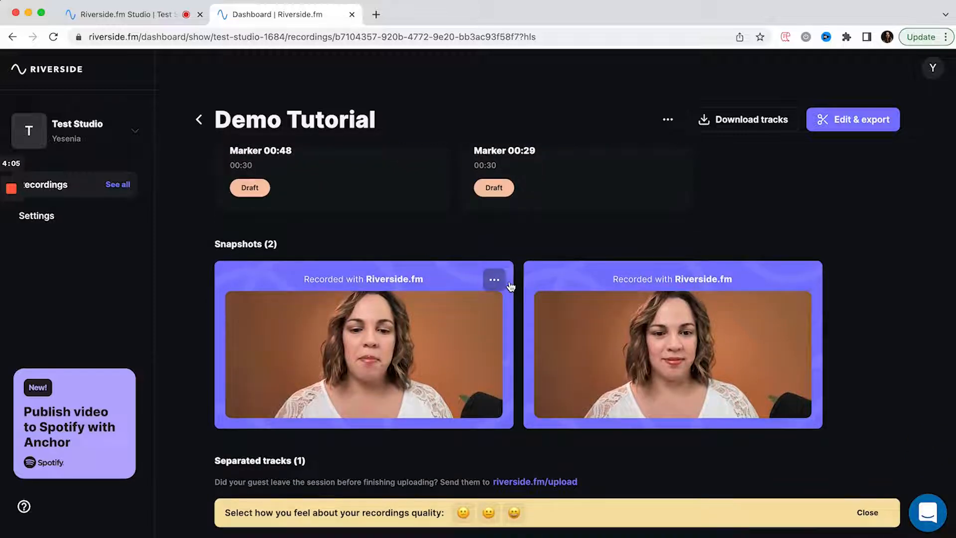
{"action": "scroll", "coordinate": [565, 315], "scroll_direction": "down", "scroll_amount": 2}
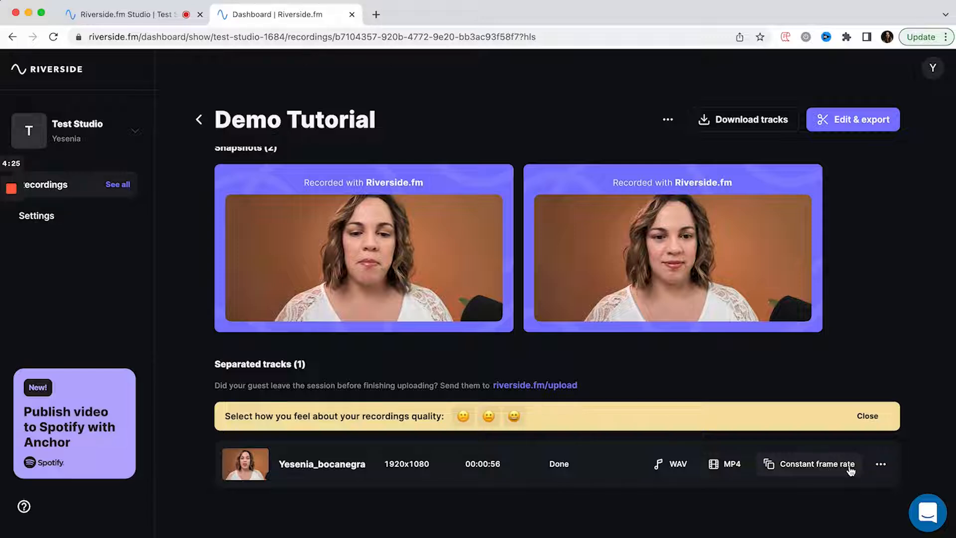
{"action": "left_click", "coordinate": [881, 467]}
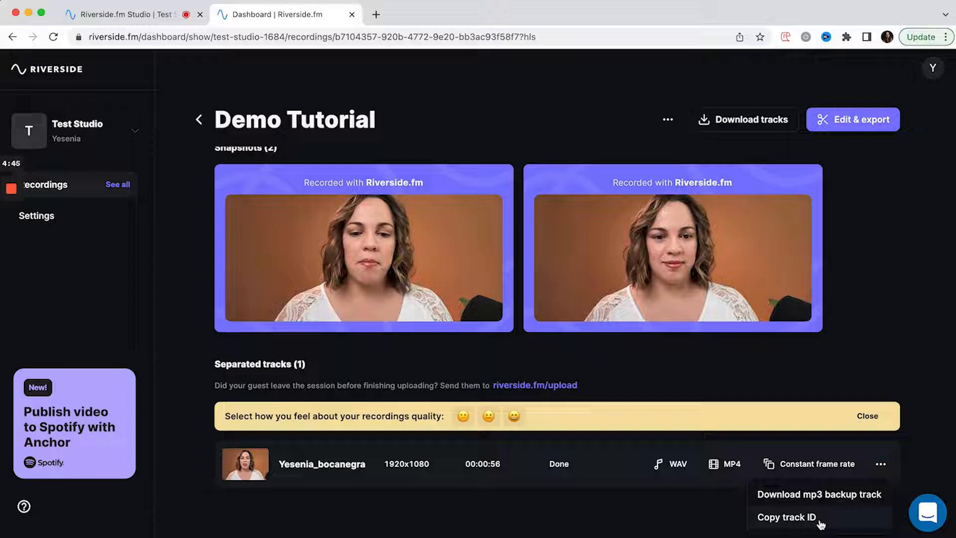
{"action": "scroll", "coordinate": [869, 324], "scroll_direction": "up", "scroll_amount": 10}
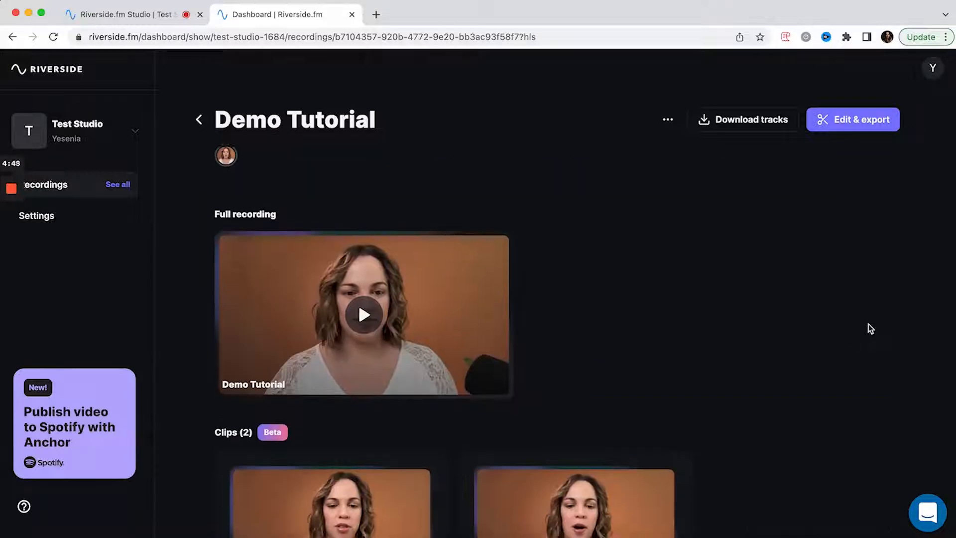
Open the Marker 00:48 clip for editing.
{"action": "scroll", "coordinate": [868, 324], "scroll_direction": "down", "scroll_amount": 2}
{"action": "scroll", "coordinate": [868, 324], "scroll_direction": "down", "scroll_amount": 3}
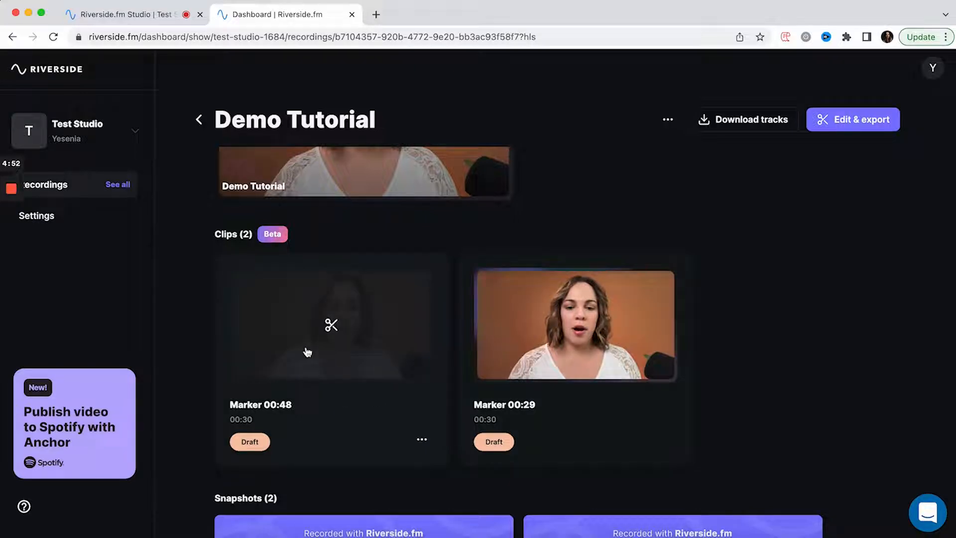
{"action": "left_click", "coordinate": [330, 327]}
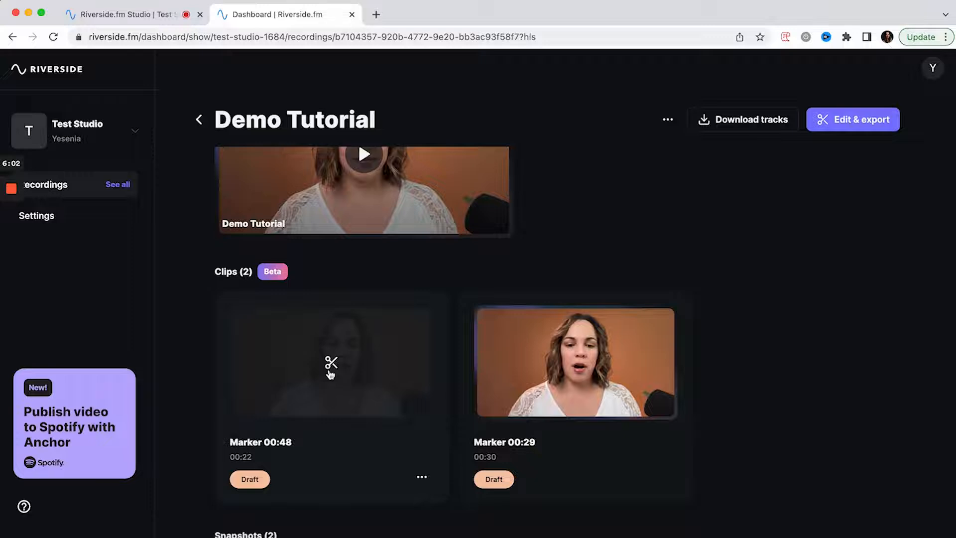
{"action": "left_click", "coordinate": [331, 363]}
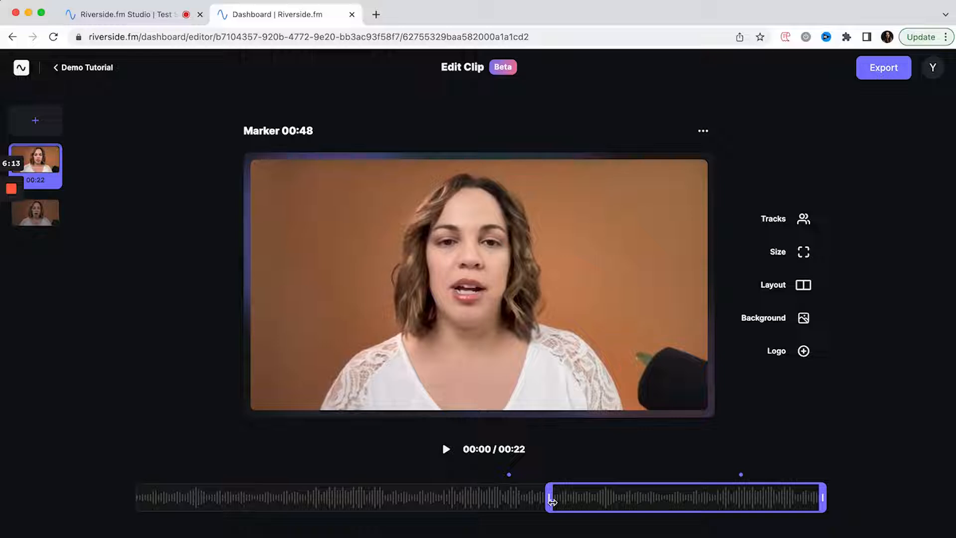
Play the clip to find its end point, trim its end to a length of 11 seconds, and play back the result.
{"action": "left_click", "coordinate": [446, 449]}
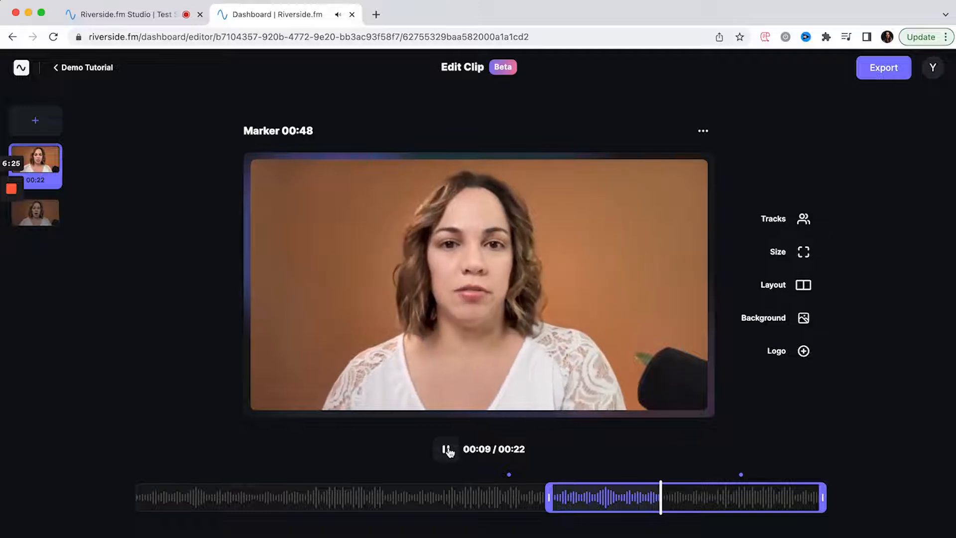
{"action": "left_click", "coordinate": [448, 451]}
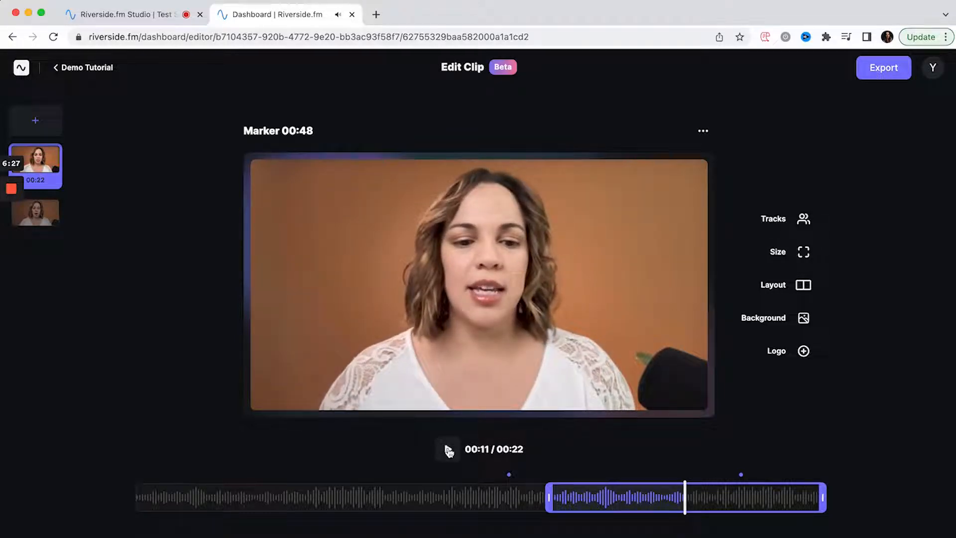
{"action": "mouse_move", "coordinate": [821, 498]}
{"action": "left_mouse_down"}
{"action": "mouse_move", "coordinate": [812, 503]}
{"action": "mouse_move", "coordinate": [822, 502]}
{"action": "left_mouse_up"}
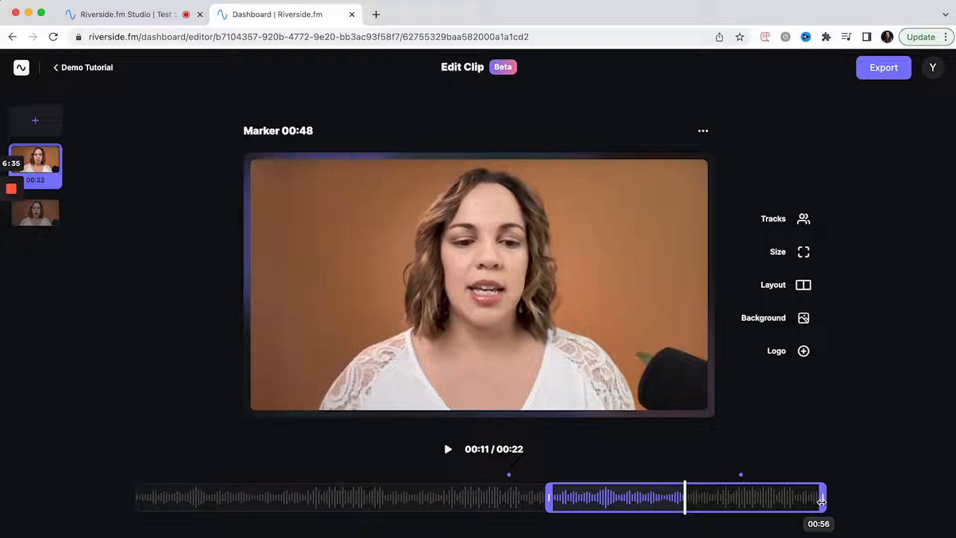
{"action": "left_click_drag", "start_coordinate": [821, 502], "coordinate": [689, 503]}
{"action": "left_click", "coordinate": [449, 451]}
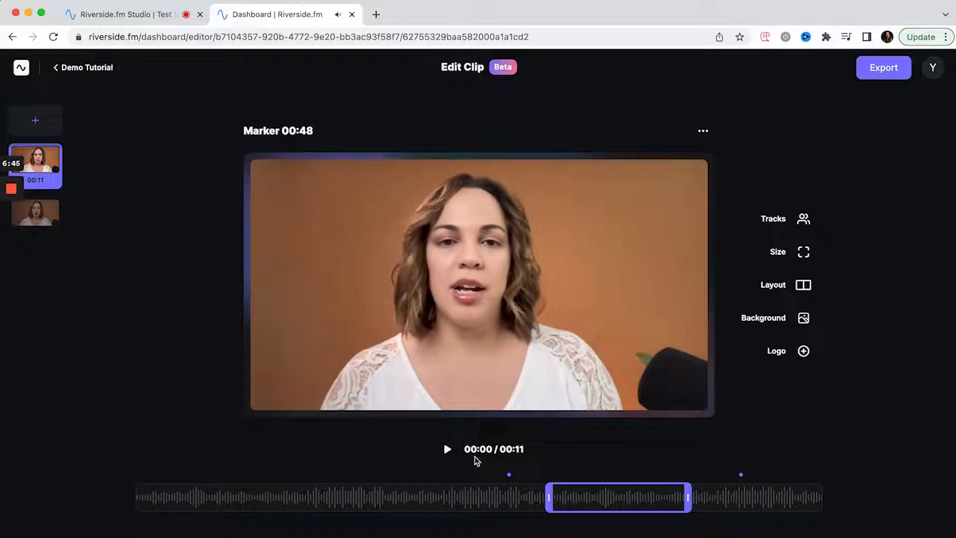
{"action": "left_click", "coordinate": [447, 450]}
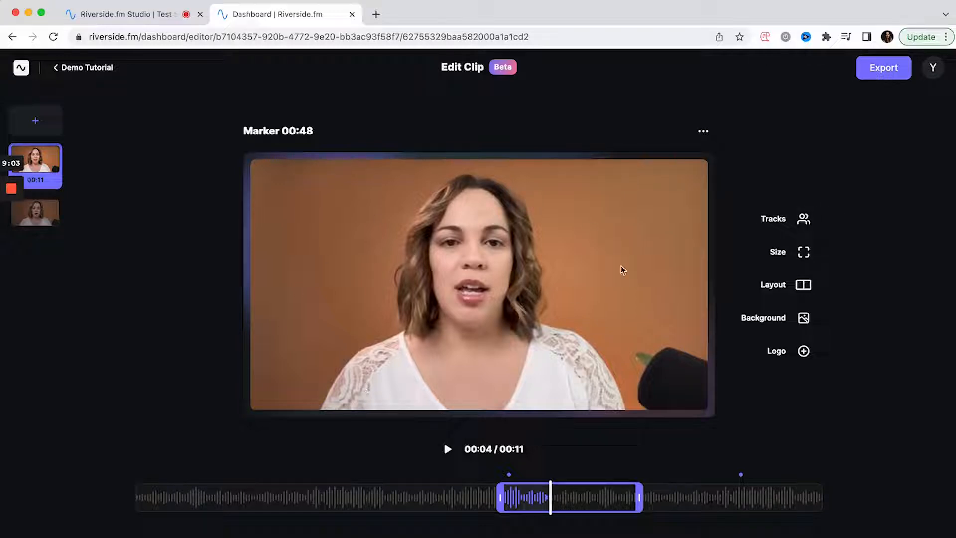
Compare the 9:16, 1:1 and 16:9 sizes on the clip and set it to 9:16.
{"action": "left_click", "coordinate": [802, 257]}
{"action": "left_click", "coordinate": [684, 255]}
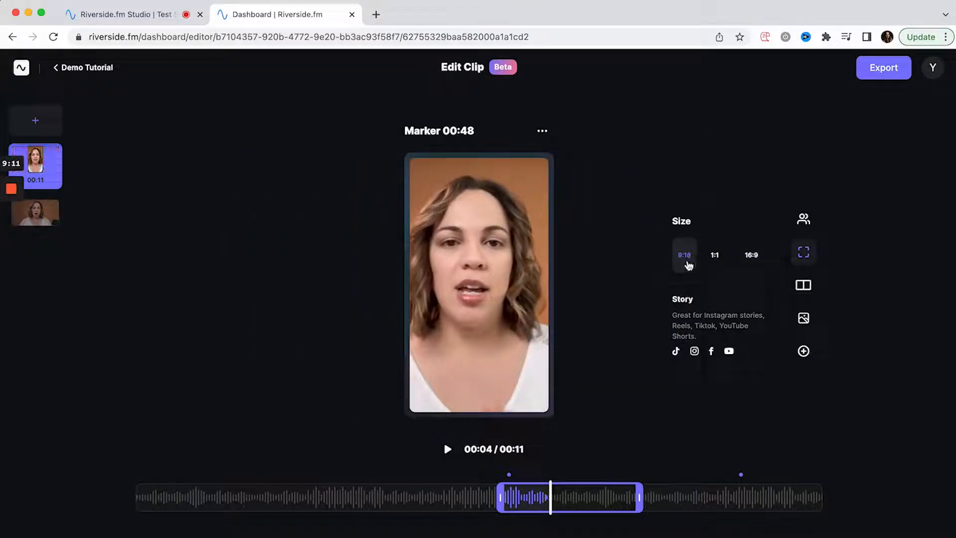
{"action": "left_click", "coordinate": [716, 258]}
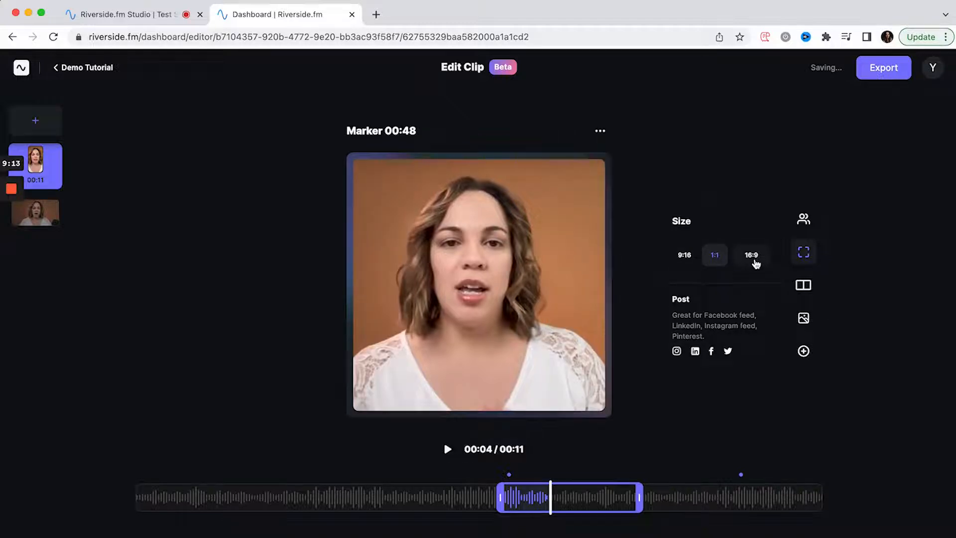
{"action": "left_click", "coordinate": [753, 259]}
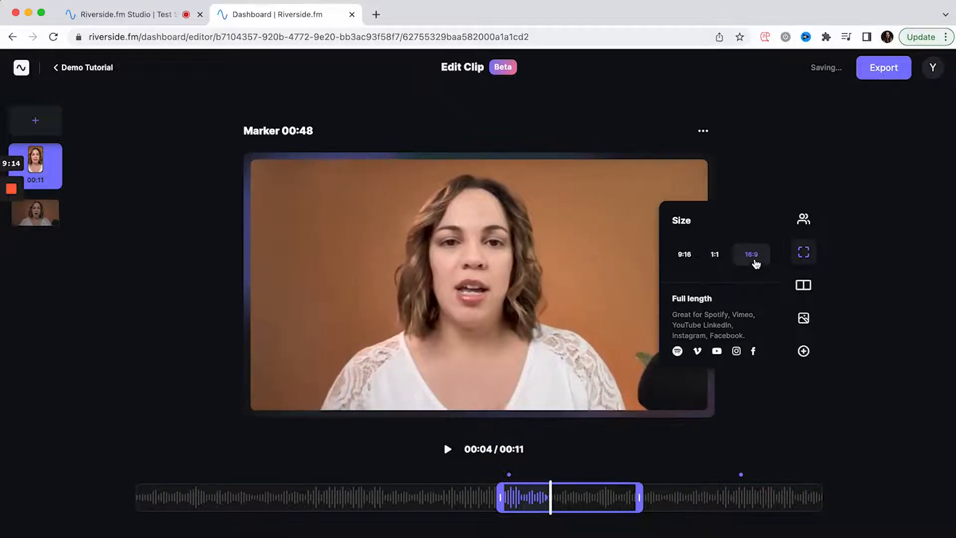
{"action": "left_click", "coordinate": [689, 258]}
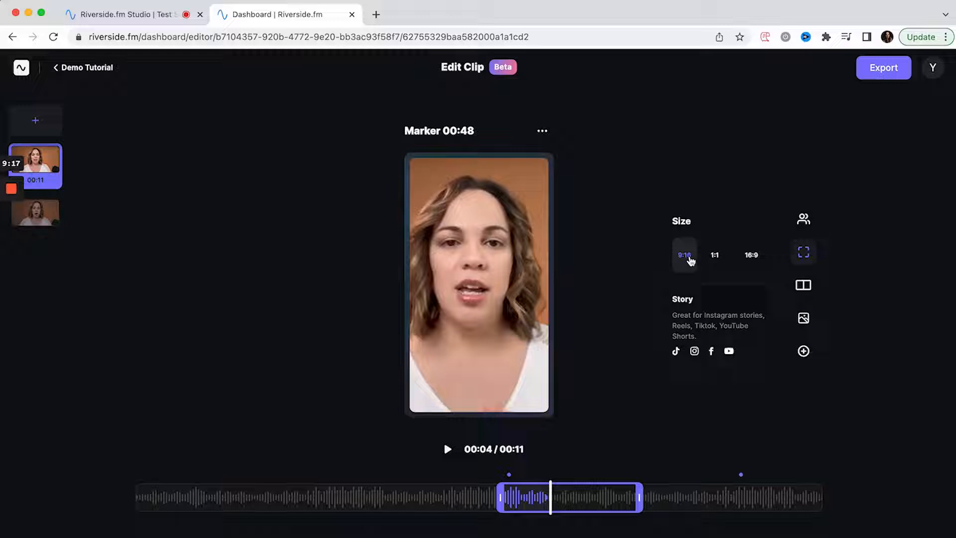
{"action": "left_click", "coordinate": [715, 257]}
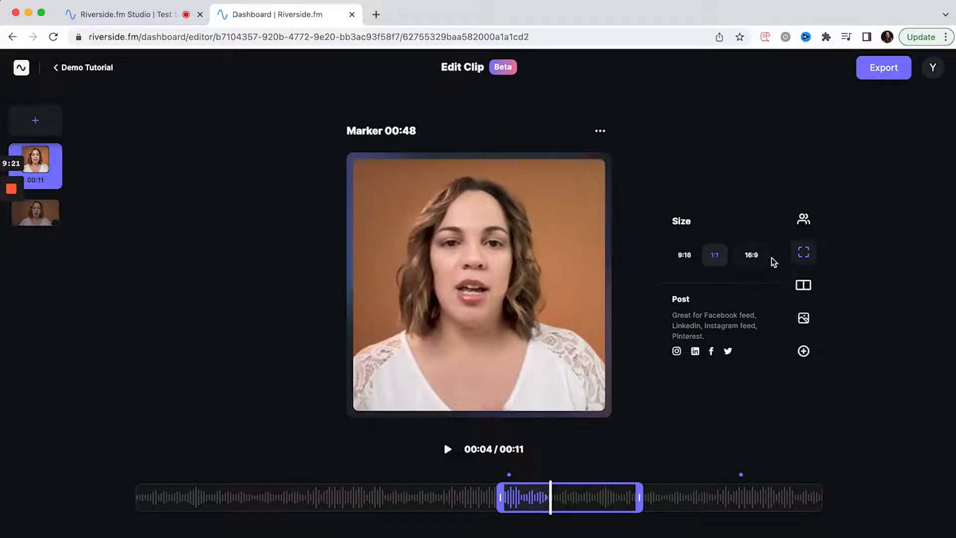
{"action": "left_click", "coordinate": [753, 258]}
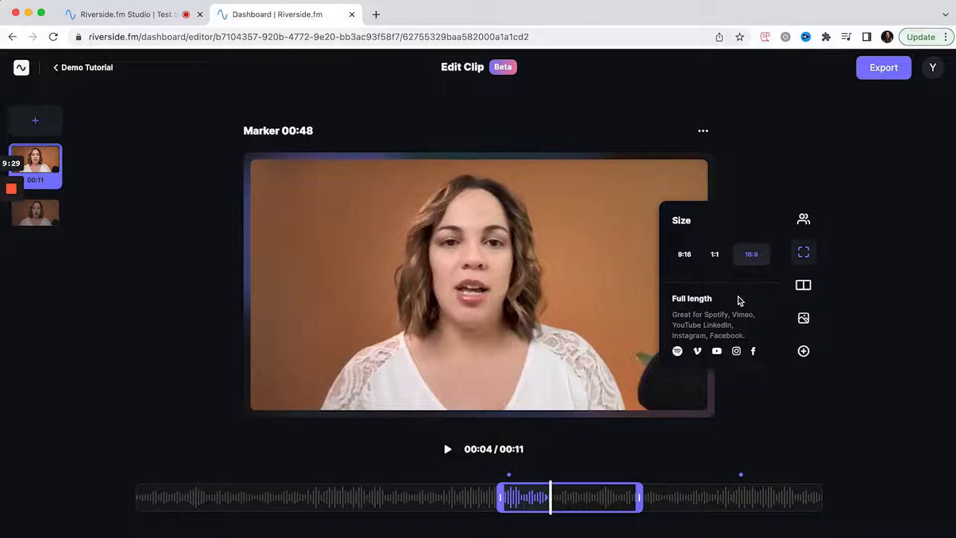
{"action": "left_click", "coordinate": [716, 256]}
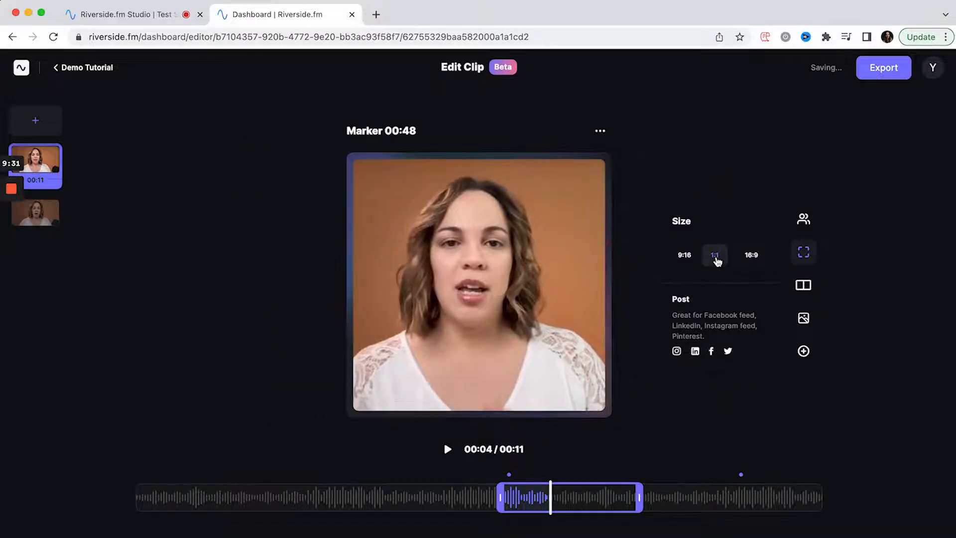
{"action": "left_click", "coordinate": [685, 256]}
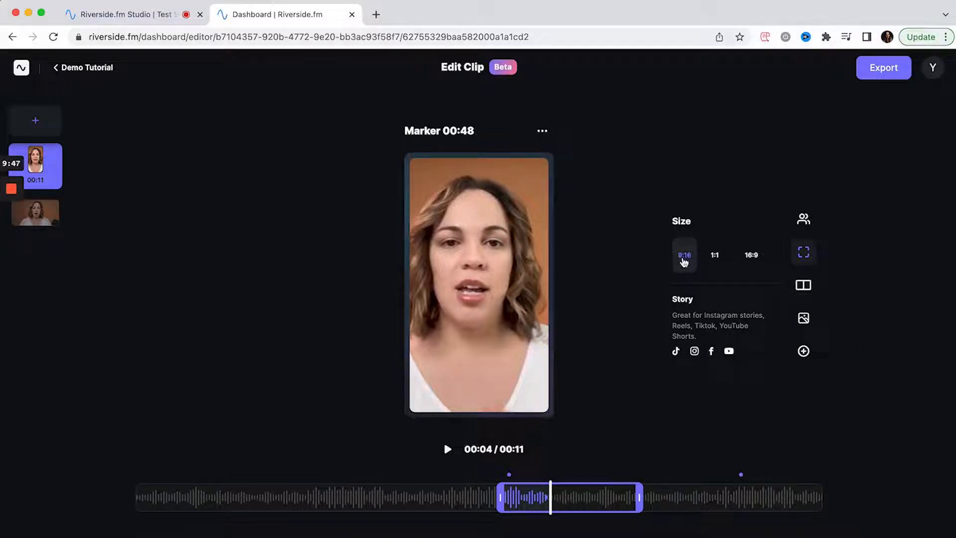
Try the Grid, Grid with gaps, Shared AI, picture-in-corner and Full frame AI layouts on the clip.
{"action": "left_click", "coordinate": [804, 286]}
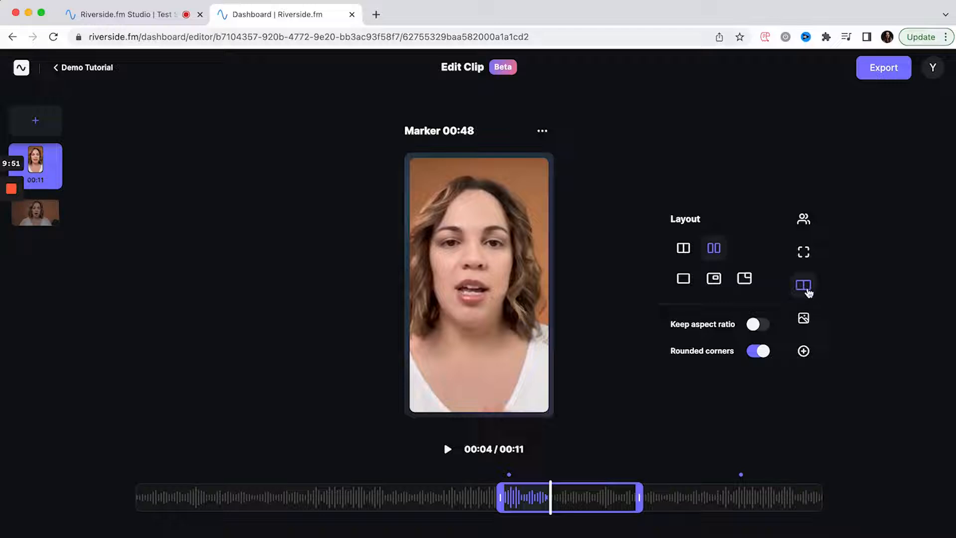
{"action": "left_click", "coordinate": [683, 248]}
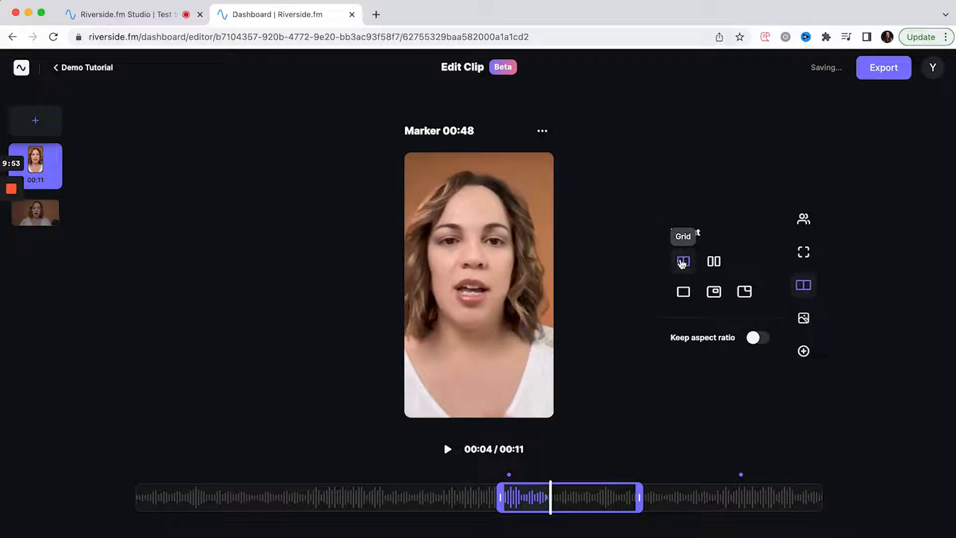
{"action": "left_click", "coordinate": [711, 262]}
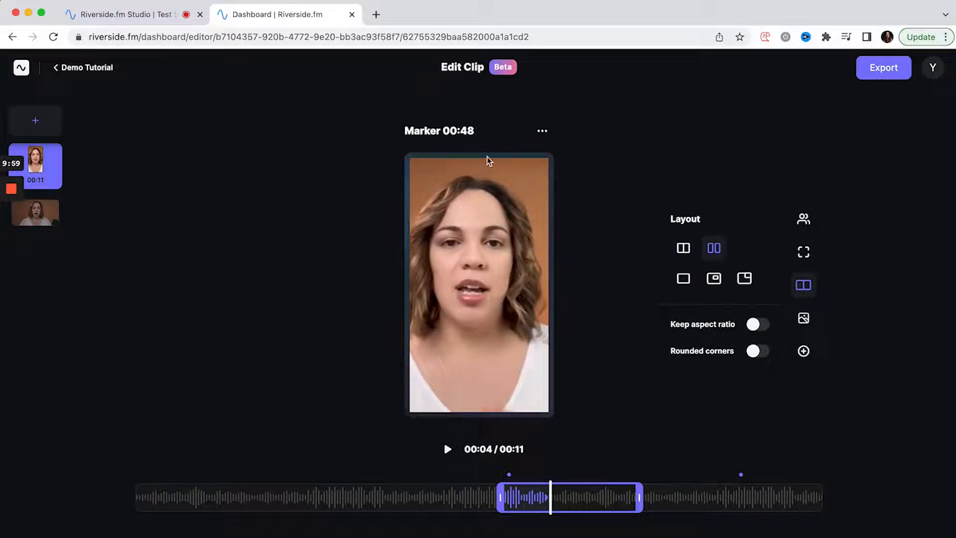
{"action": "left_click", "coordinate": [717, 276]}
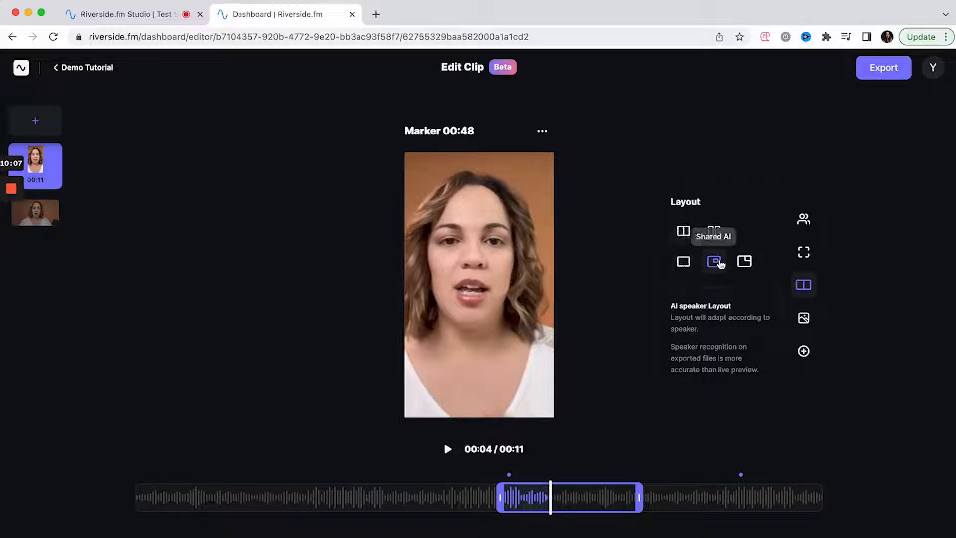
{"action": "left_click", "coordinate": [744, 262]}
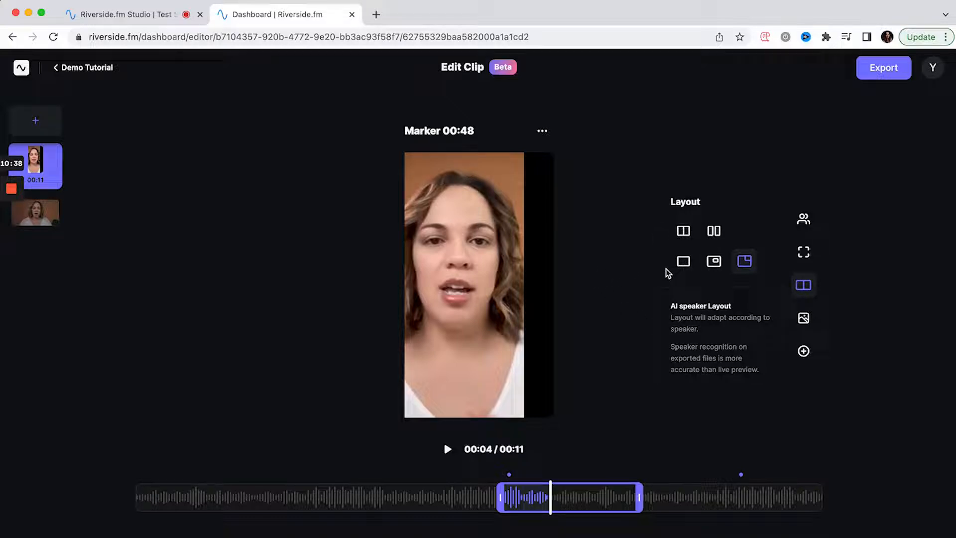
{"action": "left_click", "coordinate": [683, 264]}
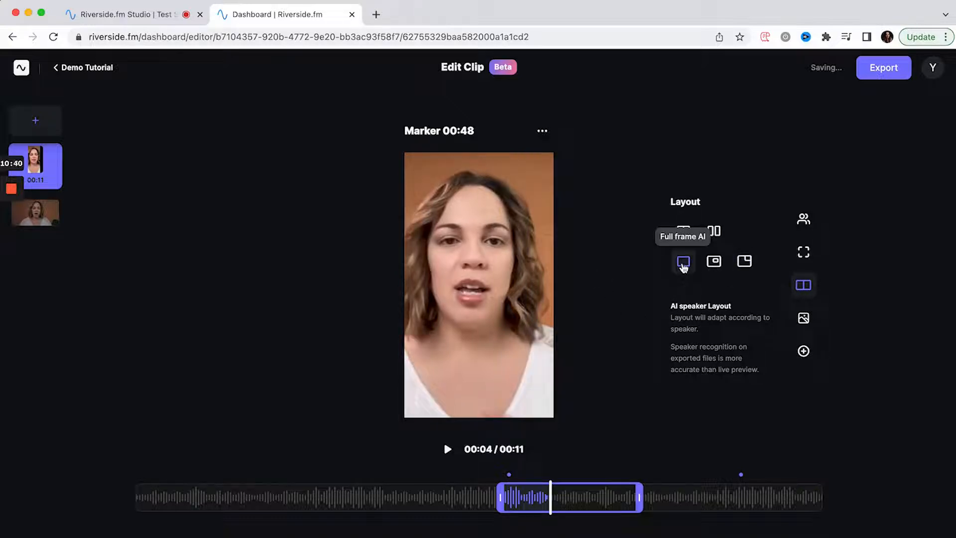
Check the clip's background and size options, and set its layout to Grid with gaps.
{"action": "left_click", "coordinate": [804, 320]}
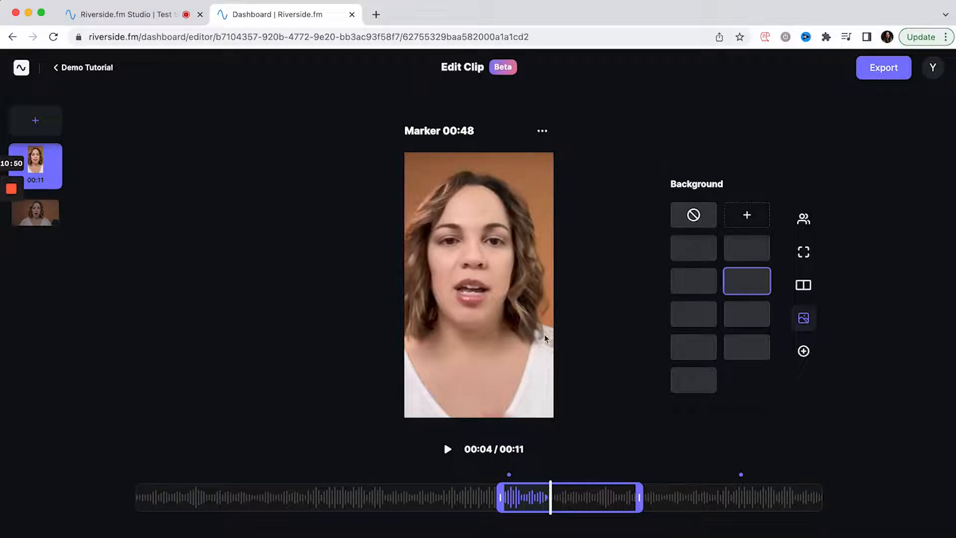
{"action": "left_click", "coordinate": [805, 255]}
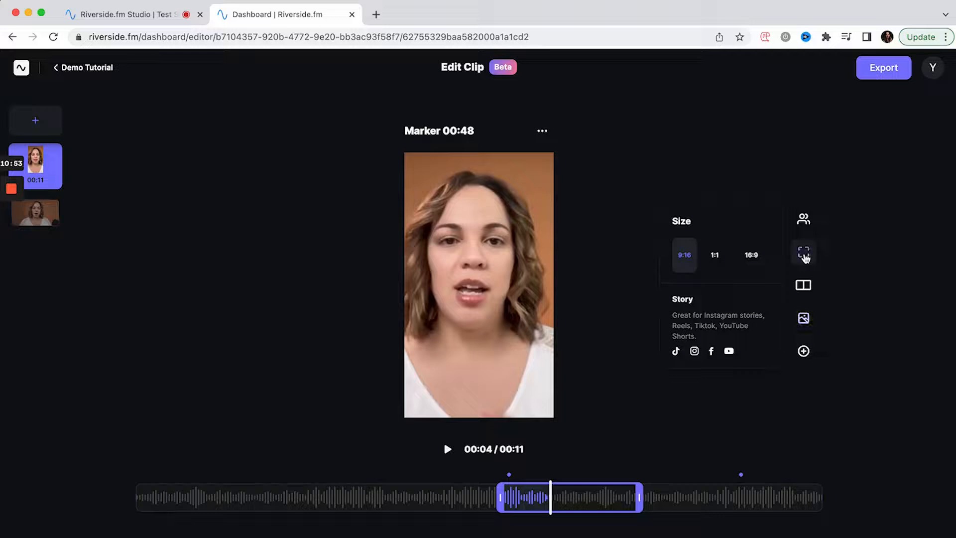
{"action": "left_click", "coordinate": [804, 285]}
{"action": "left_click", "coordinate": [686, 264]}
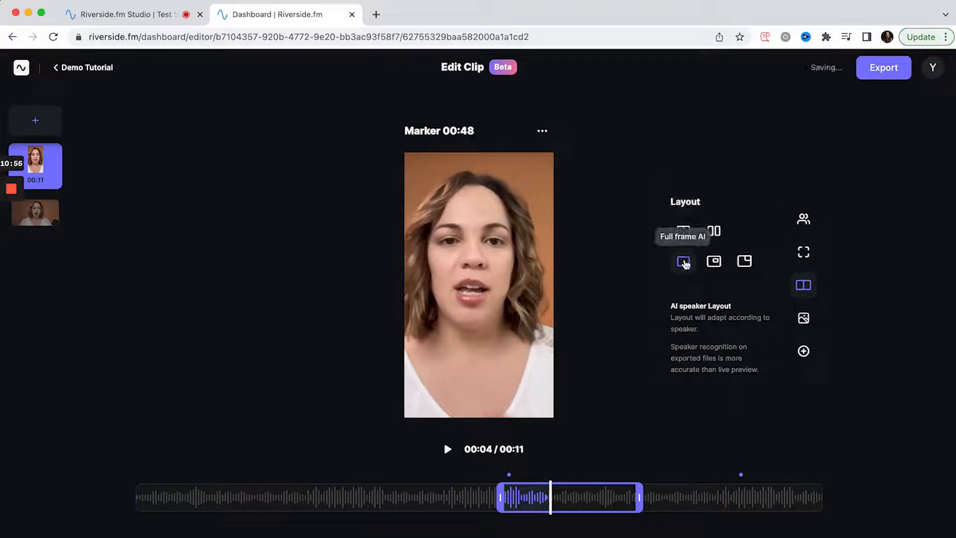
{"action": "left_click", "coordinate": [683, 231]}
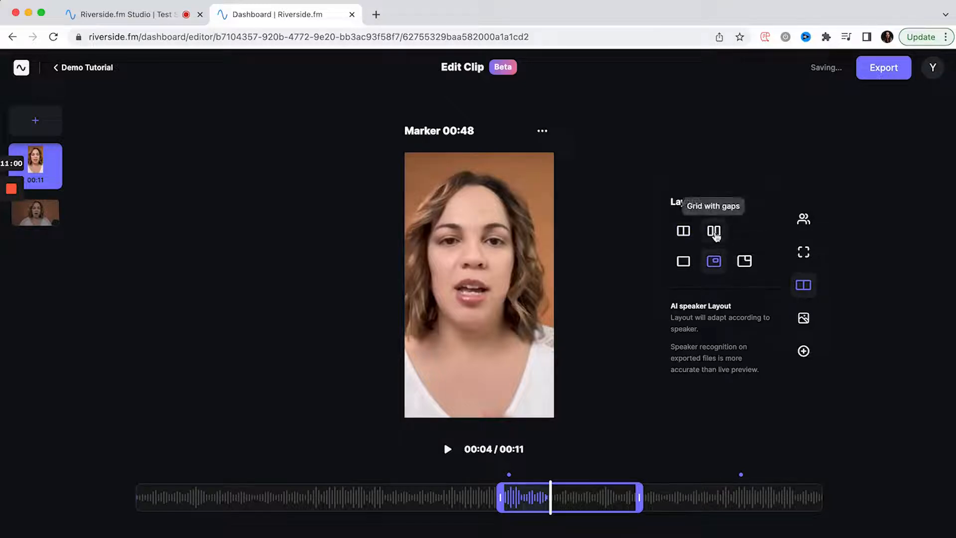
{"action": "left_click", "coordinate": [714, 230]}
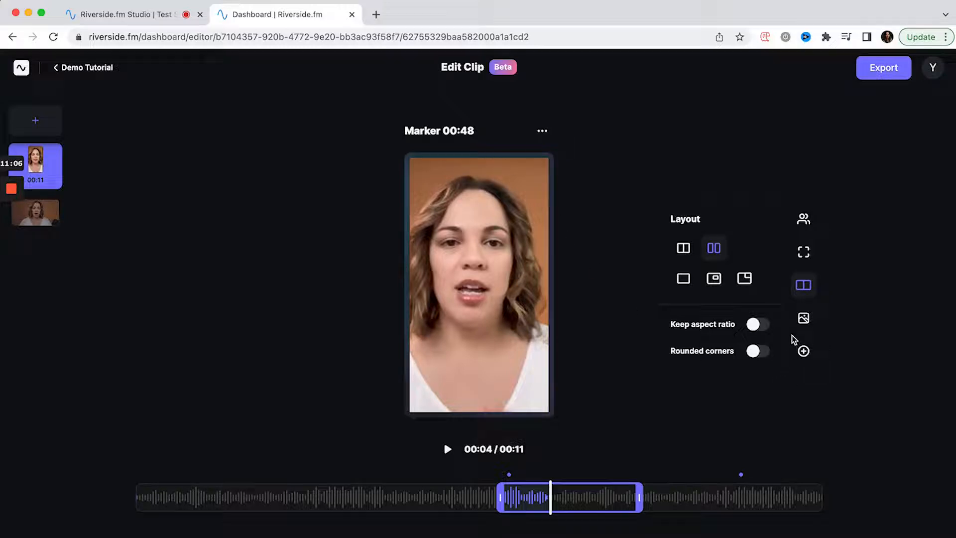
Compare the aspect ratio and corner settings on the clip, and leave Keep aspect ratio on and Rounded corners off.
{"action": "left_click", "coordinate": [760, 325]}
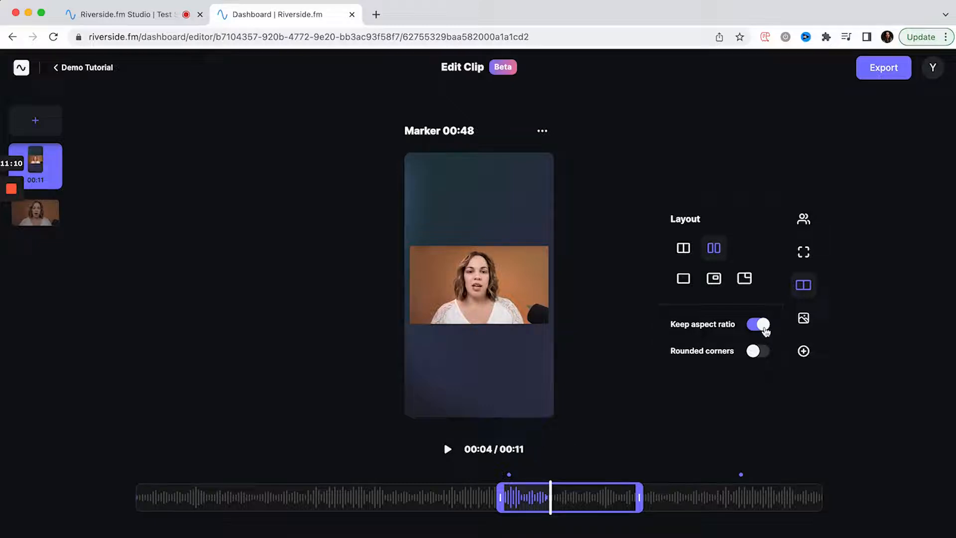
{"action": "left_click", "coordinate": [764, 330]}
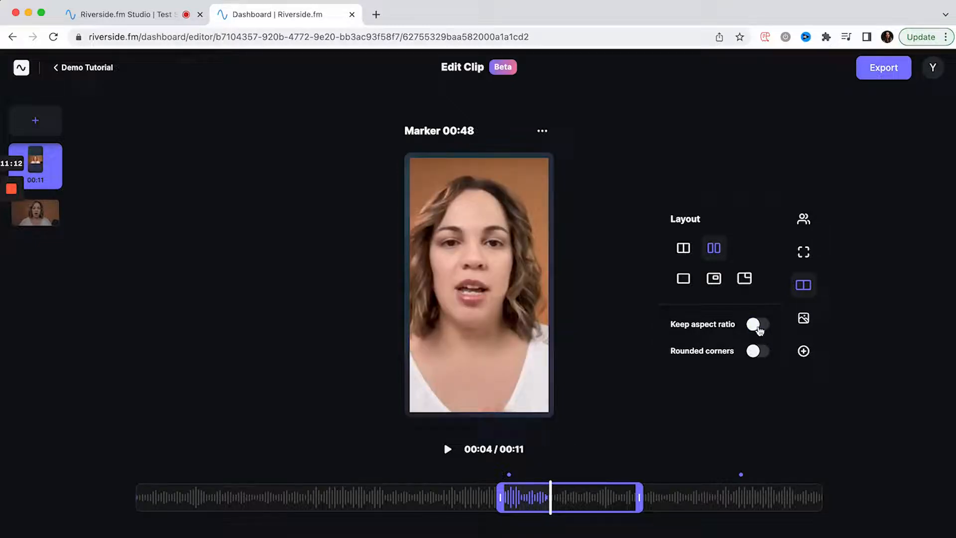
{"action": "left_click", "coordinate": [760, 330]}
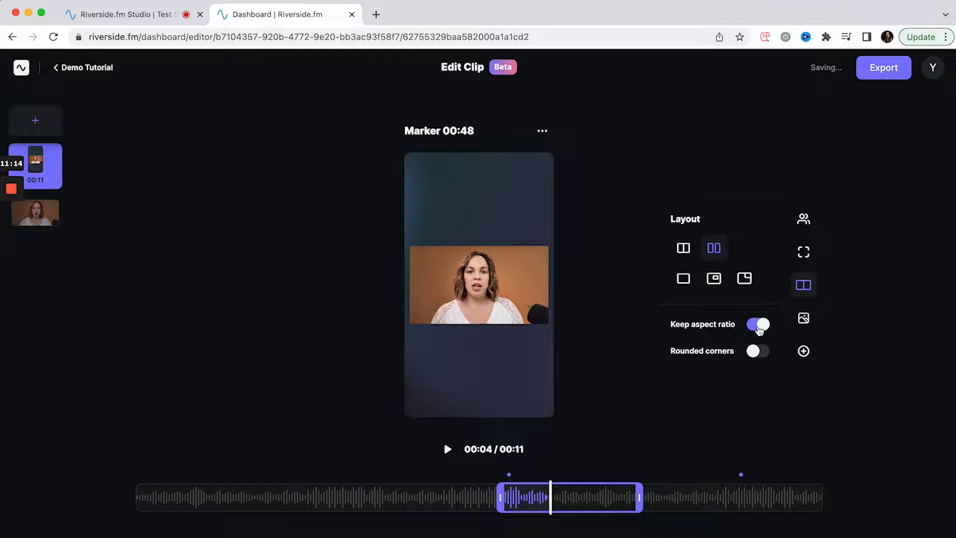
{"action": "left_click", "coordinate": [759, 329]}
{"action": "left_click", "coordinate": [759, 329]}
{"action": "left_click", "coordinate": [760, 355]}
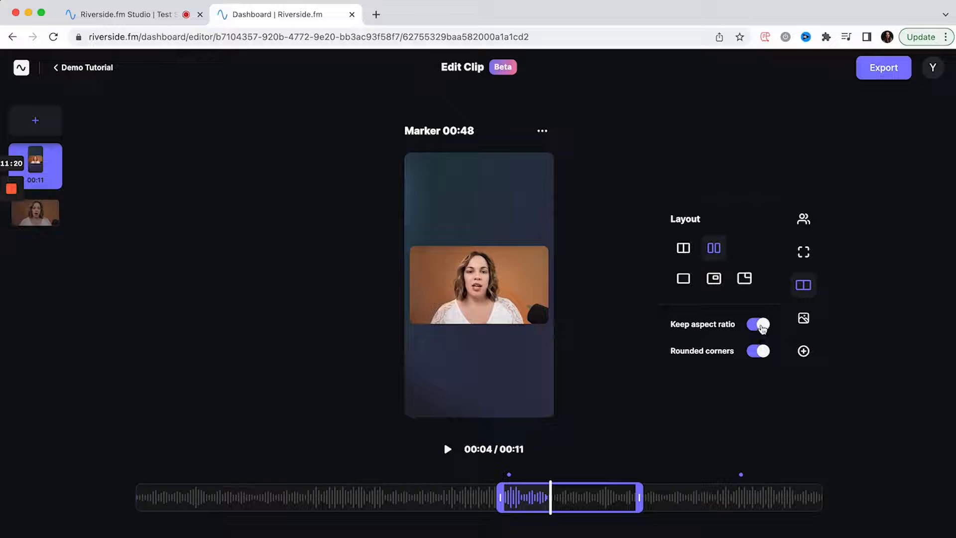
{"action": "left_click", "coordinate": [761, 327]}
{"action": "left_click", "coordinate": [765, 356]}
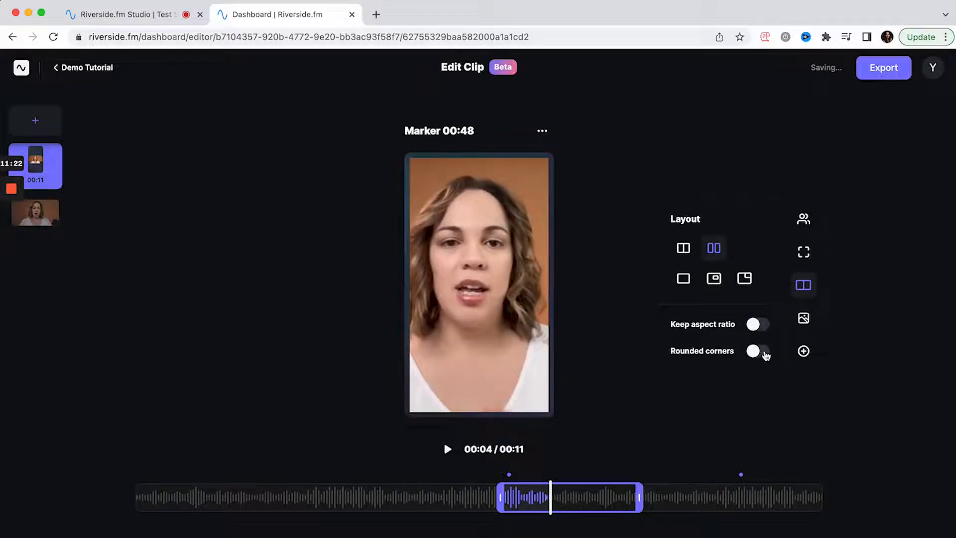
{"action": "left_click", "coordinate": [759, 355]}
{"action": "left_click", "coordinate": [758, 357]}
{"action": "left_click", "coordinate": [753, 325]}
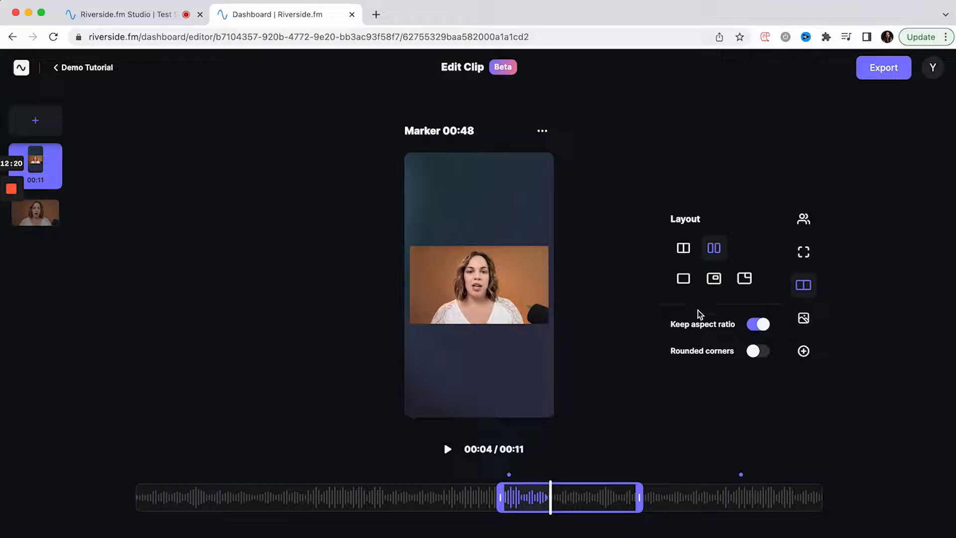
Try each of the preset backgrounds on the clip, finishing with the rainbow gradient.
{"action": "left_click", "coordinate": [802, 320]}
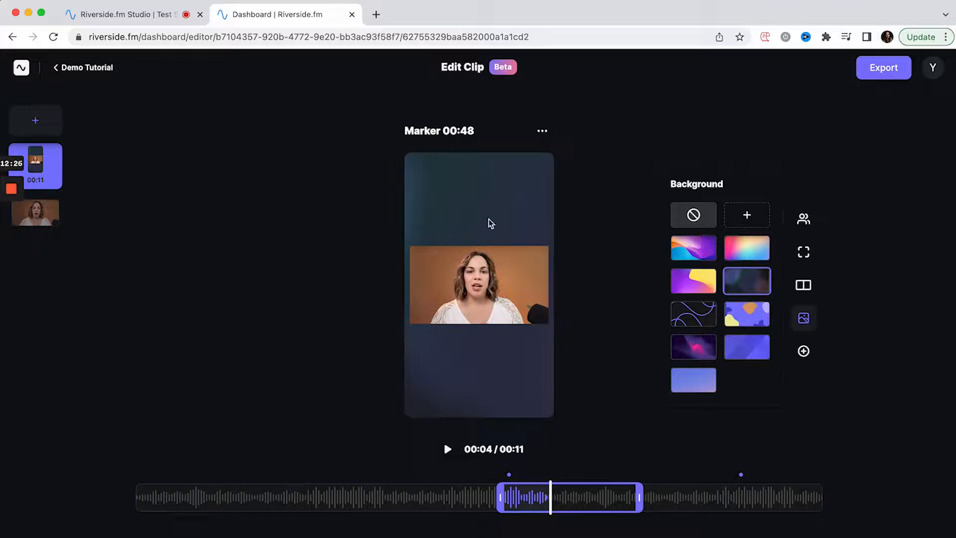
{"action": "left_click", "coordinate": [746, 248]}
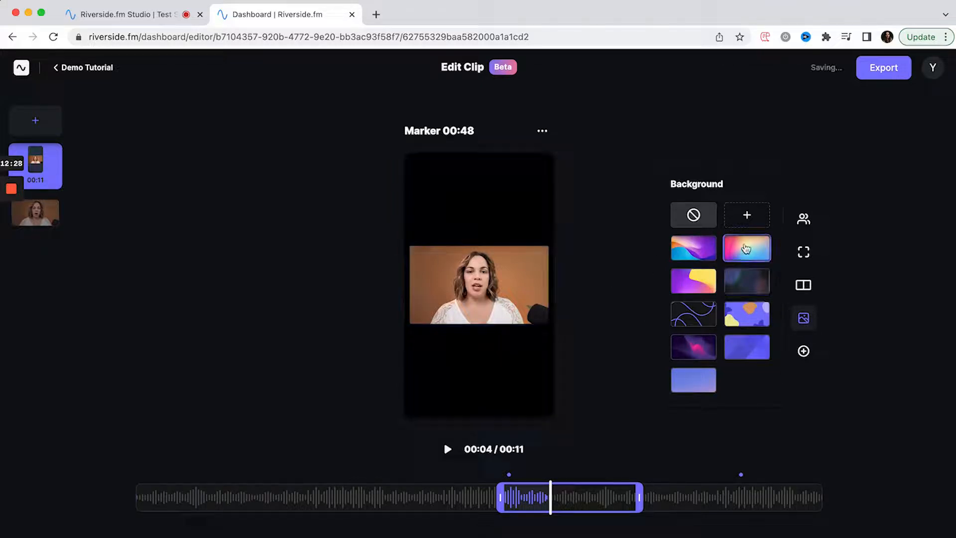
{"action": "left_click", "coordinate": [692, 251]}
{"action": "left_click", "coordinate": [693, 284]}
{"action": "left_click", "coordinate": [693, 321]}
{"action": "left_click", "coordinate": [692, 351]}
{"action": "left_click", "coordinate": [702, 380]}
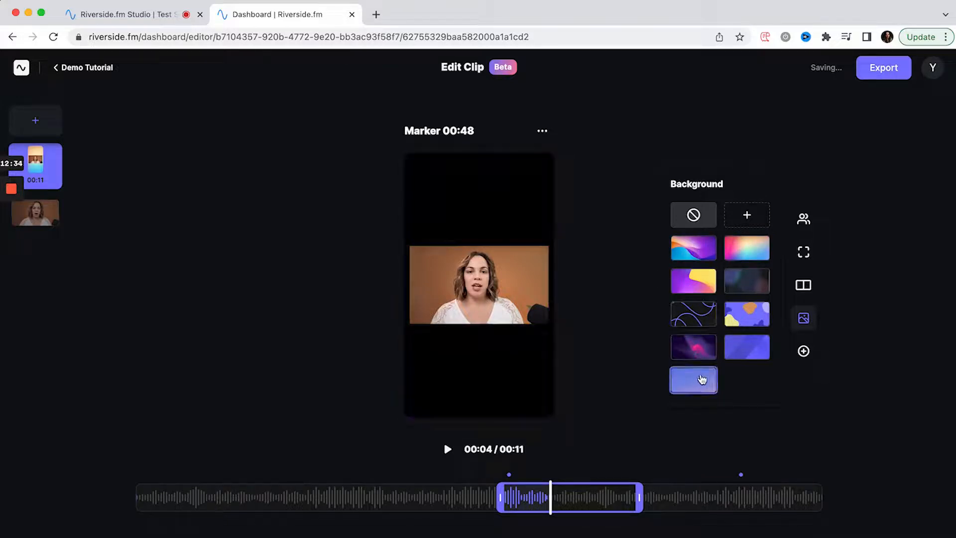
{"action": "left_click", "coordinate": [752, 347]}
{"action": "left_click", "coordinate": [747, 324]}
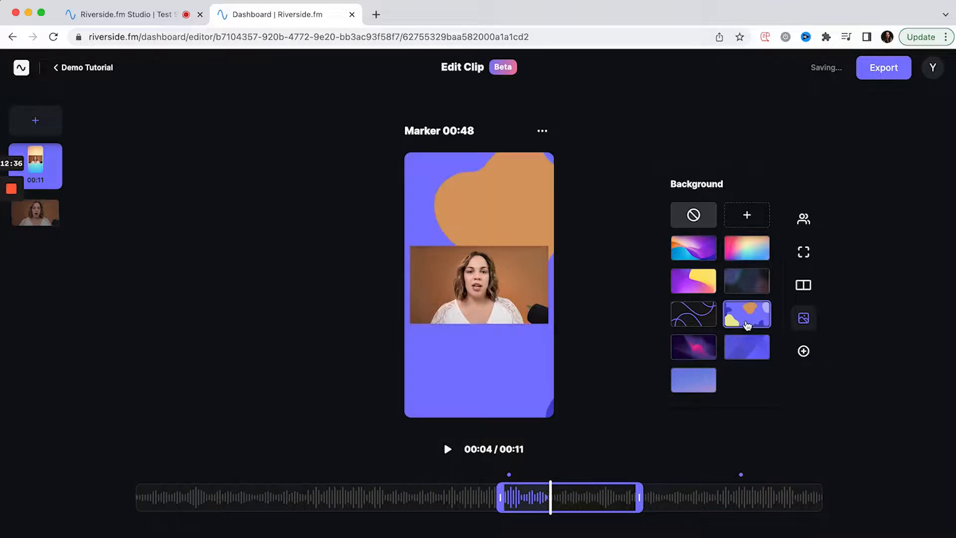
{"action": "left_click", "coordinate": [745, 291]}
{"action": "left_click", "coordinate": [744, 249]}
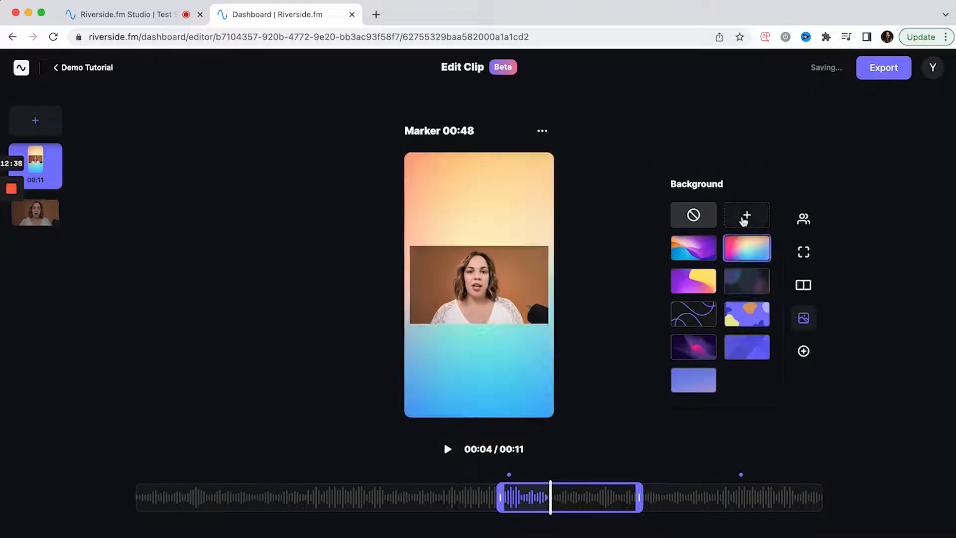
Upload YouTube Covers (Instagram Post (Portrait)) (Instagram Reels Video).png from Downloads as the clip's background.
{"action": "left_click", "coordinate": [746, 214]}
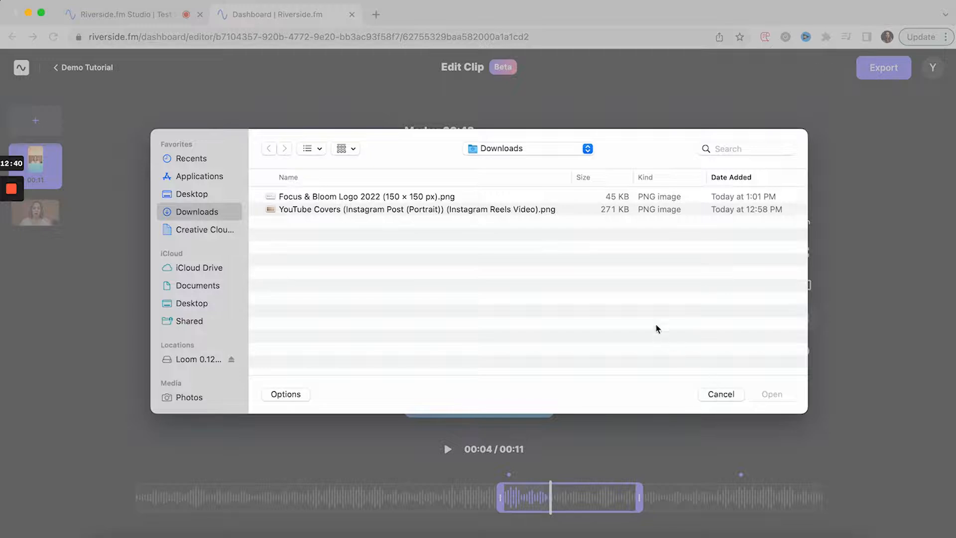
{"action": "double_click", "coordinate": [447, 211]}
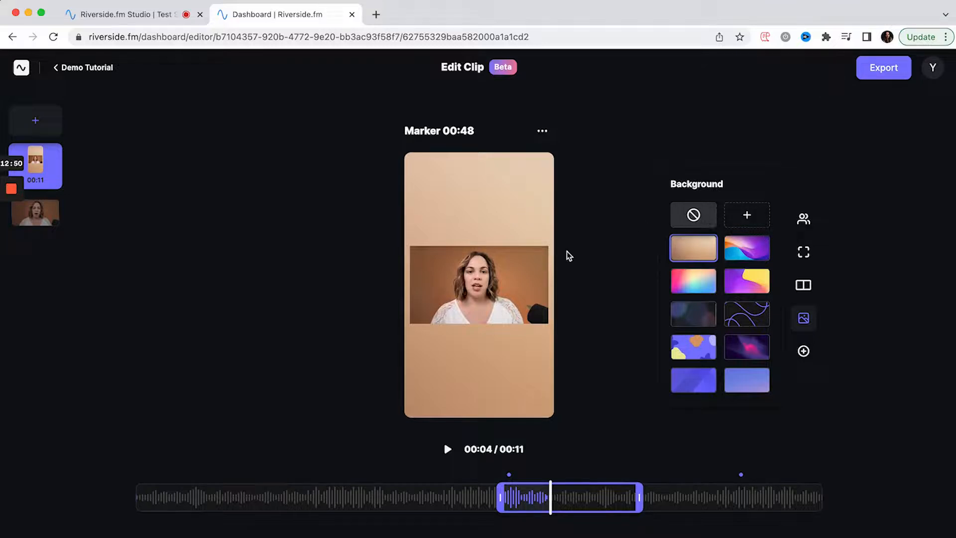
Add Focus & Bloom Logo 2022 (150 × 150 px).png as the logo, shrink and centre it just above the video, and play the clip.
{"action": "left_click", "coordinate": [803, 351]}
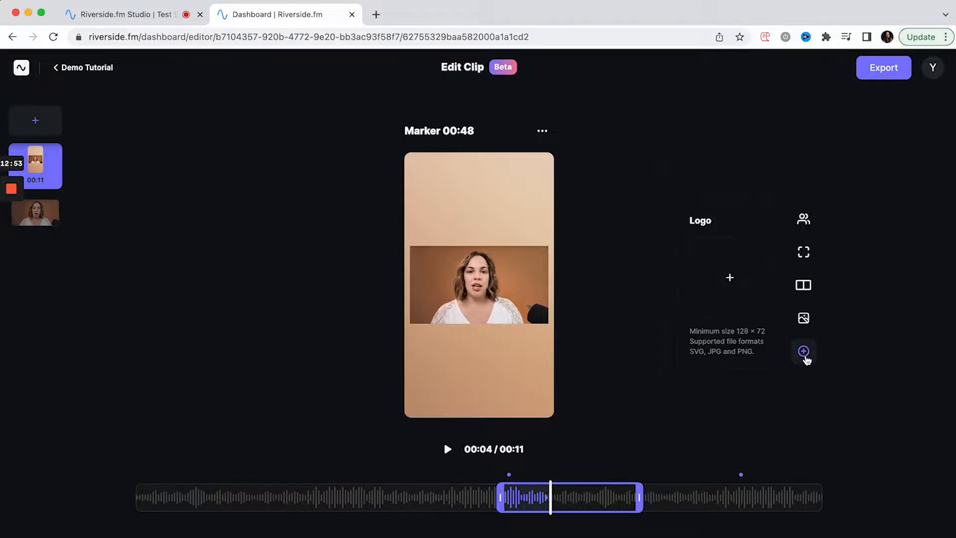
{"action": "left_click", "coordinate": [730, 278]}
{"action": "double_click", "coordinate": [348, 196]}
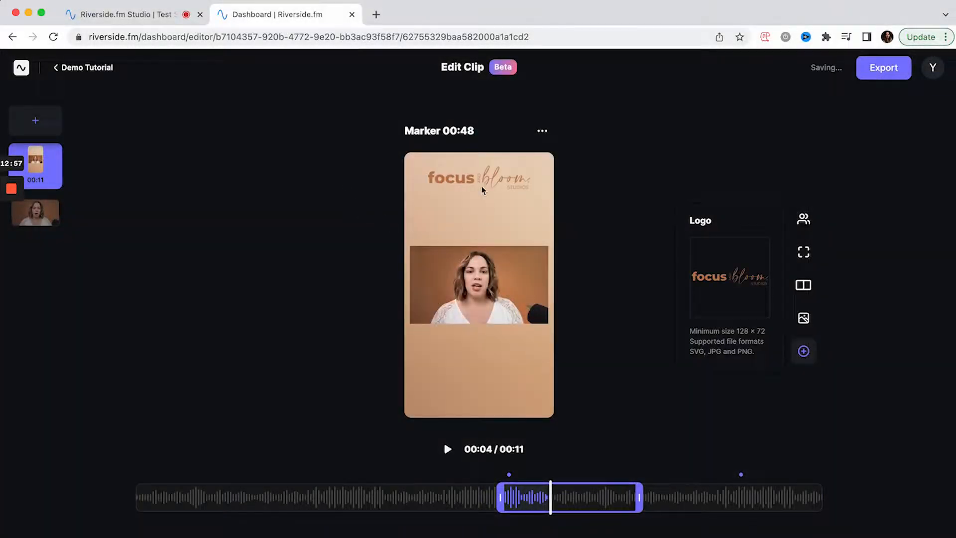
{"action": "left_click", "coordinate": [491, 202]}
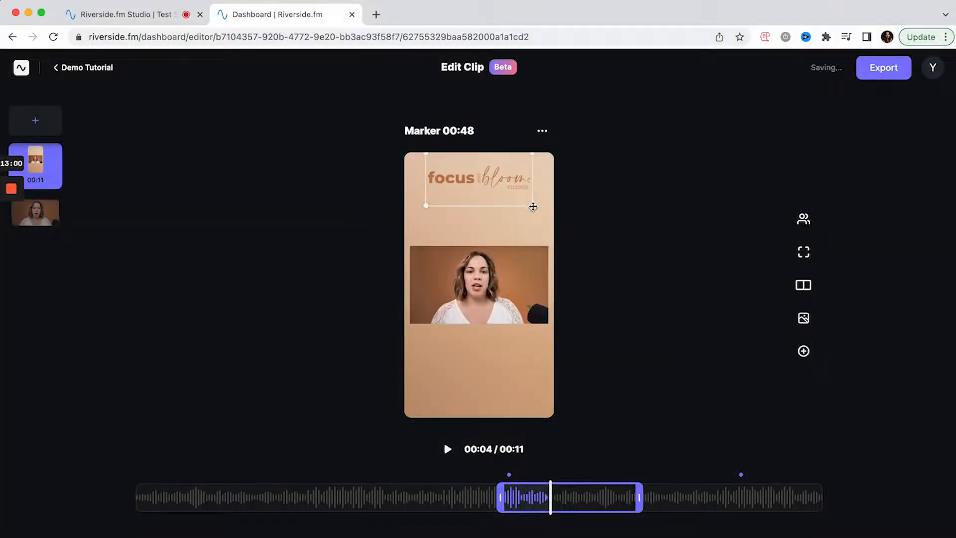
{"action": "left_click_drag", "start_coordinate": [531, 205], "coordinate": [477, 228]}
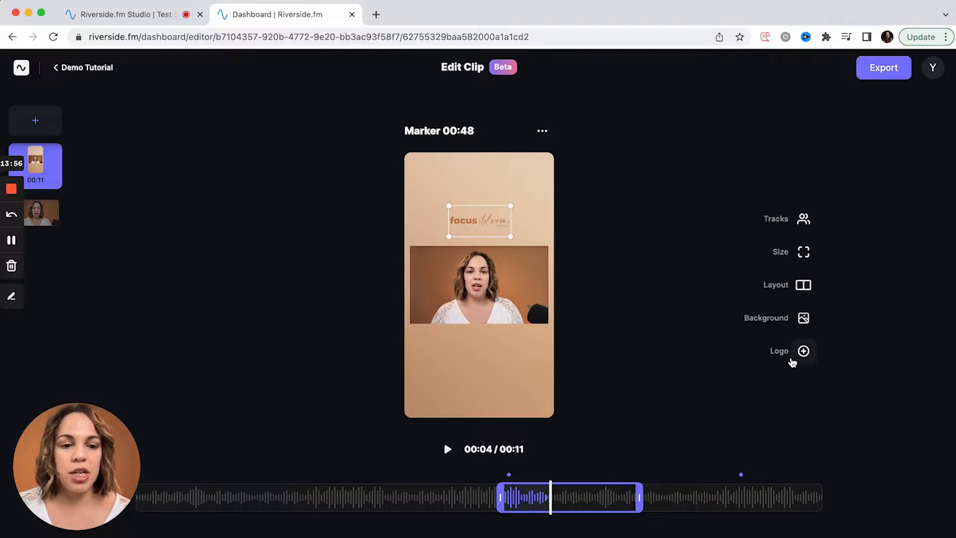
{"action": "left_click", "coordinate": [447, 450]}
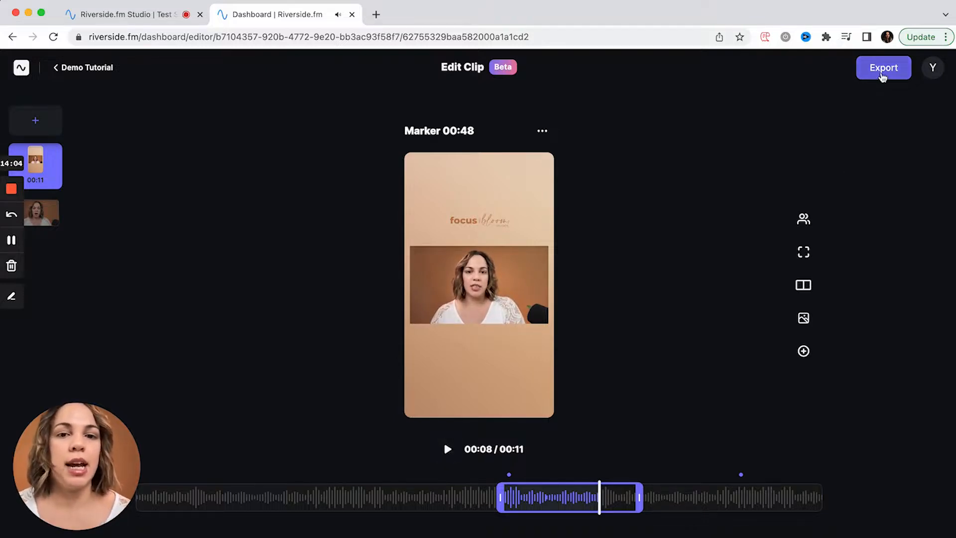
Export the clip at 2160p 4K with Normalize Audio Levels, Remove background noise and Remove watermark all turned on.
{"action": "left_click", "coordinate": [883, 69]}
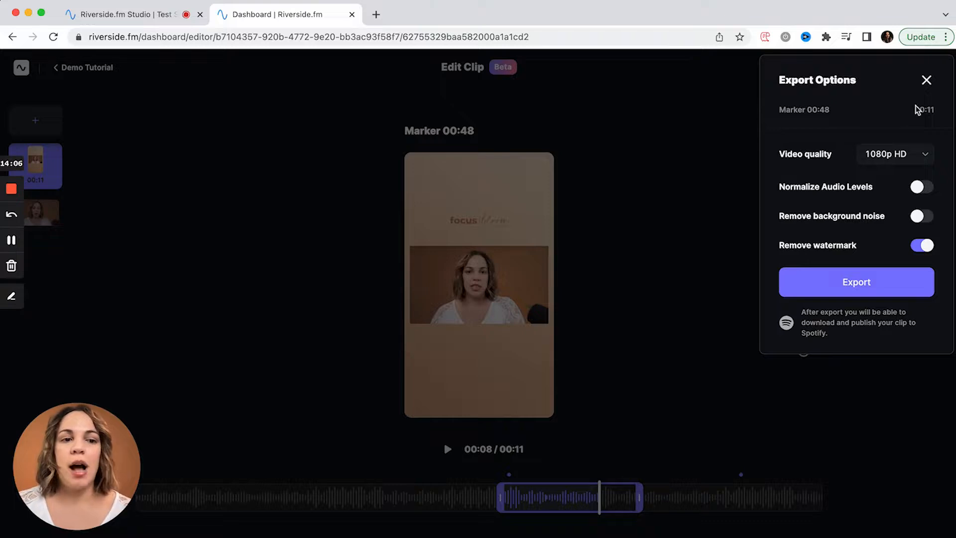
{"action": "left_click", "coordinate": [925, 155]}
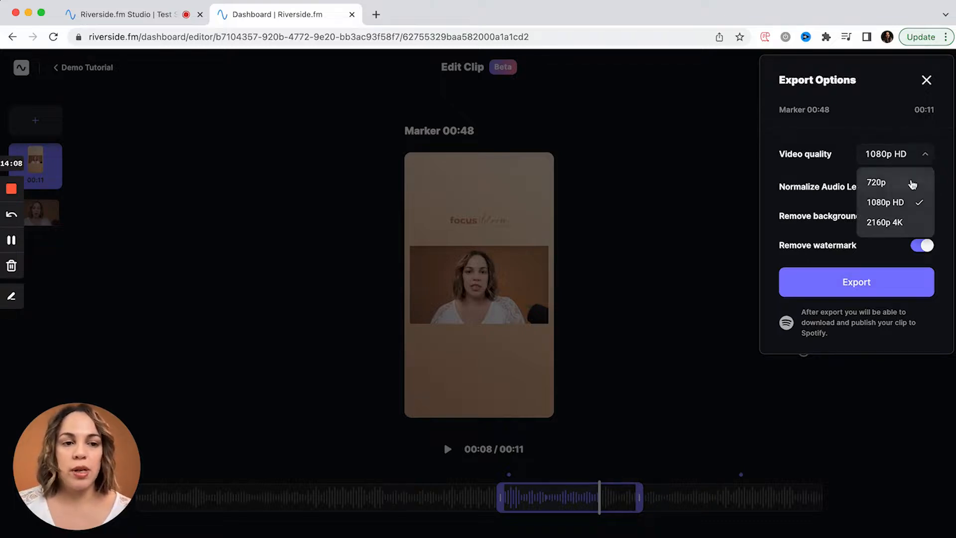
{"action": "left_click", "coordinate": [900, 225]}
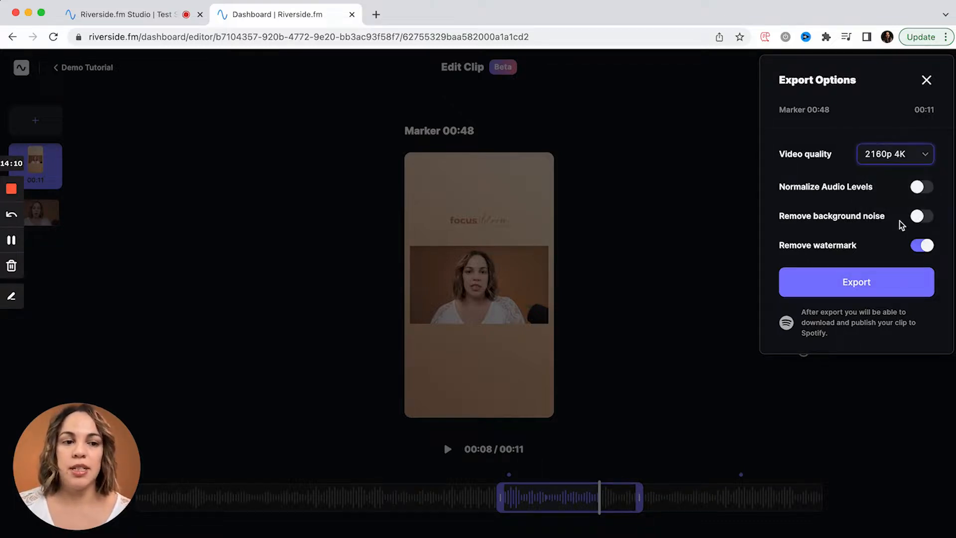
{"action": "left_click", "coordinate": [918, 187]}
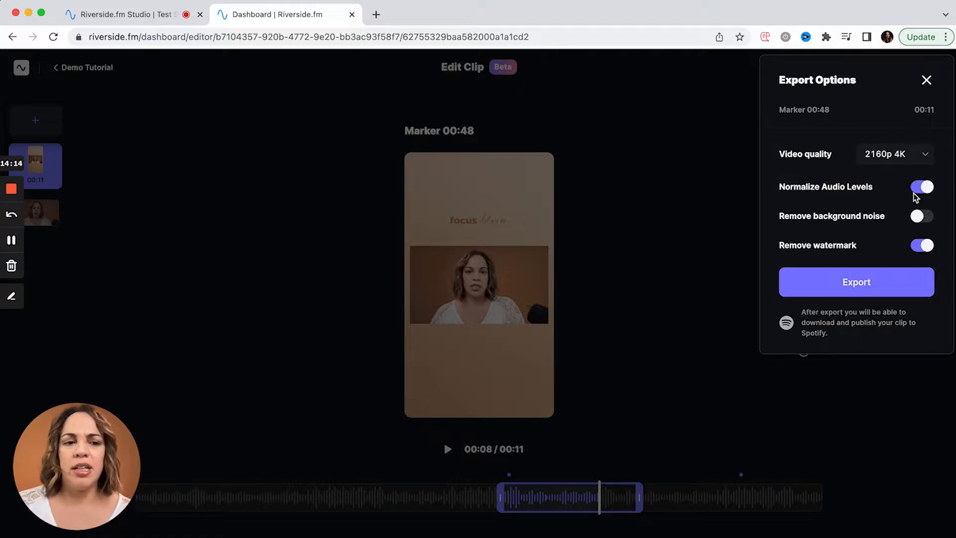
{"action": "left_click", "coordinate": [919, 217]}
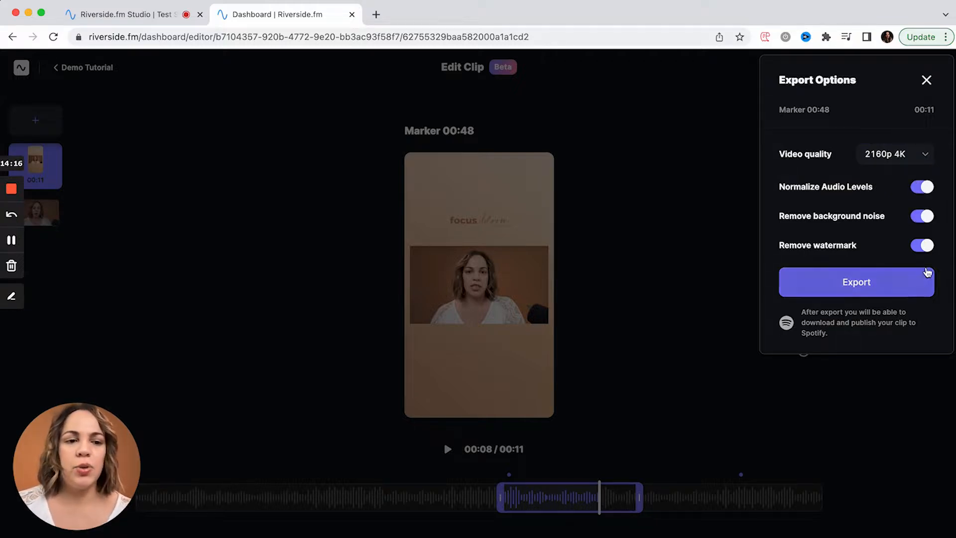
{"action": "left_click", "coordinate": [930, 248]}
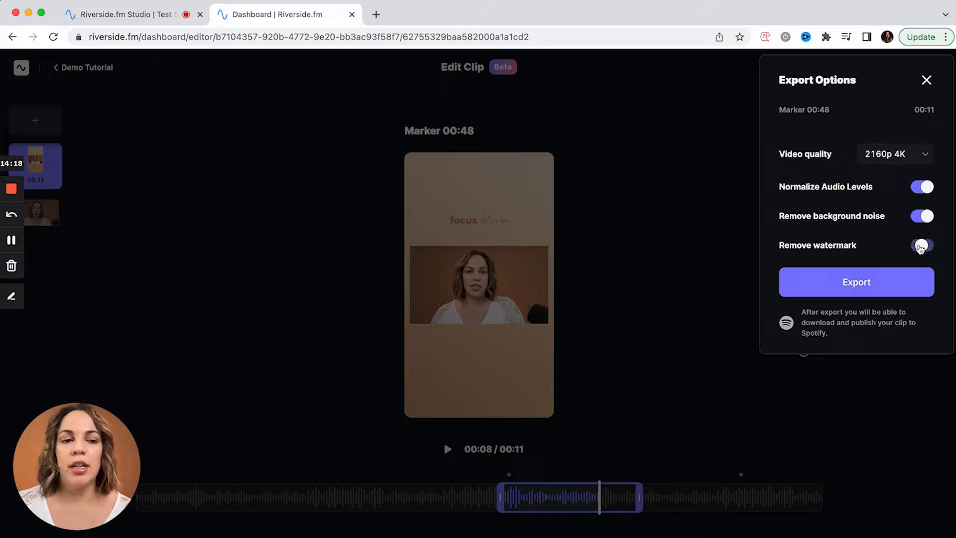
{"action": "left_click", "coordinate": [921, 248]}
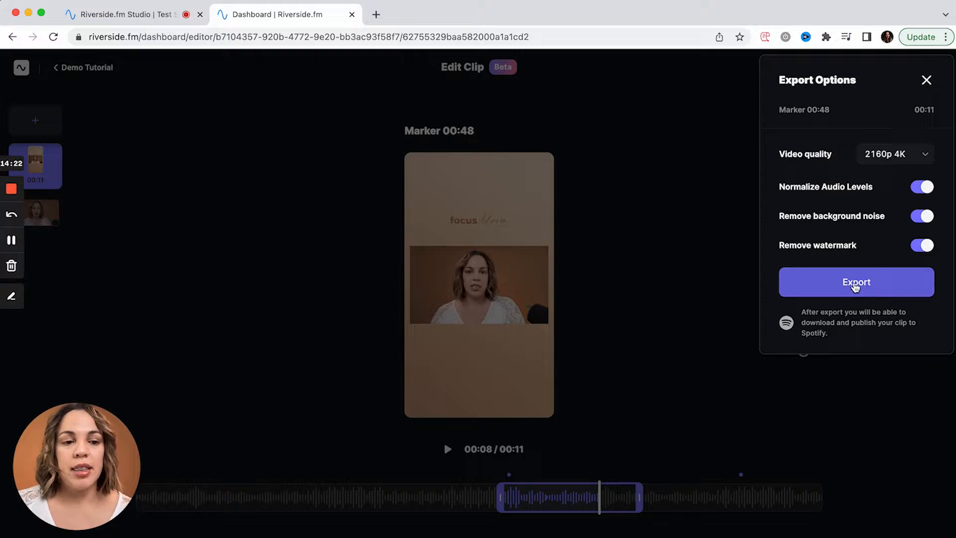
{"action": "left_click", "coordinate": [855, 284]}
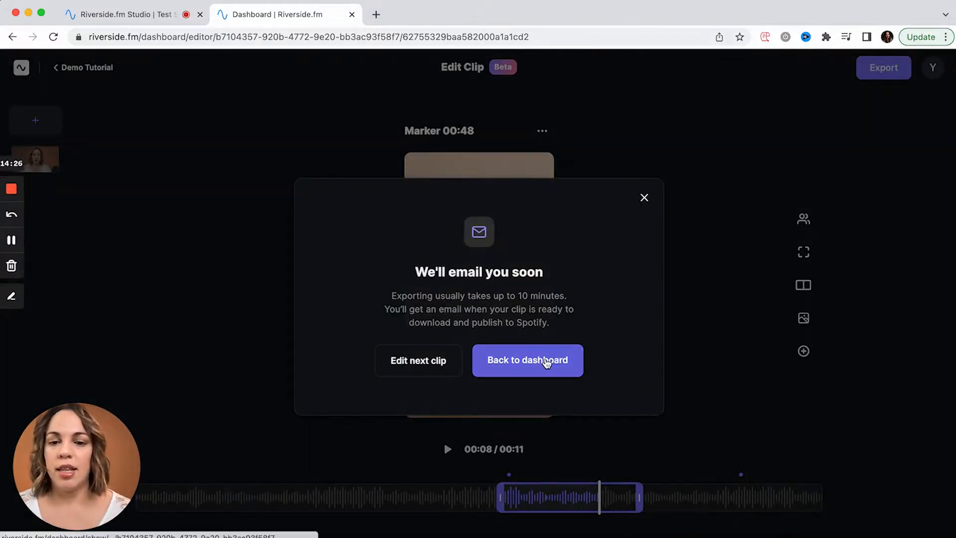
Return to the Demo Tutorial recording's dashboard page and check the export status of the Marker 00:48 clip.
{"action": "left_click", "coordinate": [549, 360]}
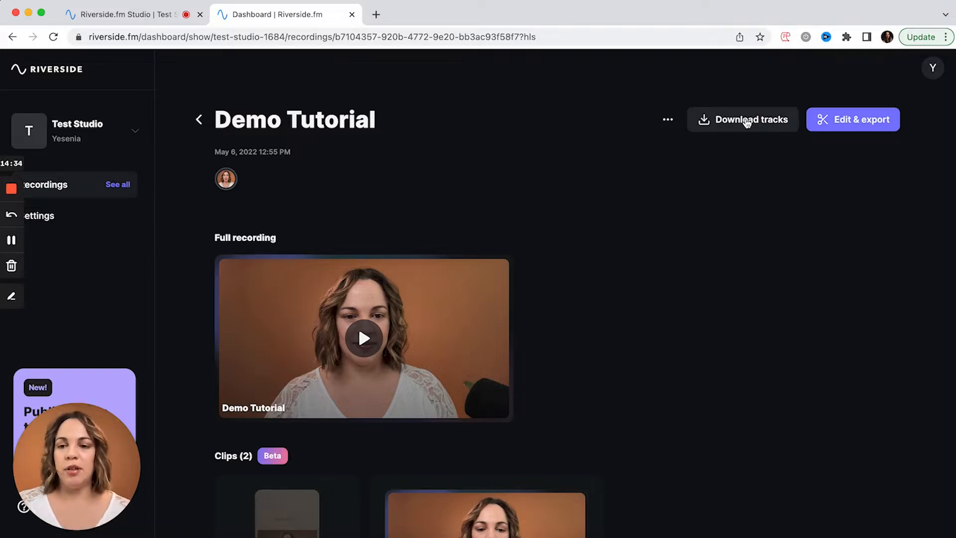
{"action": "scroll", "coordinate": [669, 238], "scroll_direction": "down", "scroll_amount": 7}
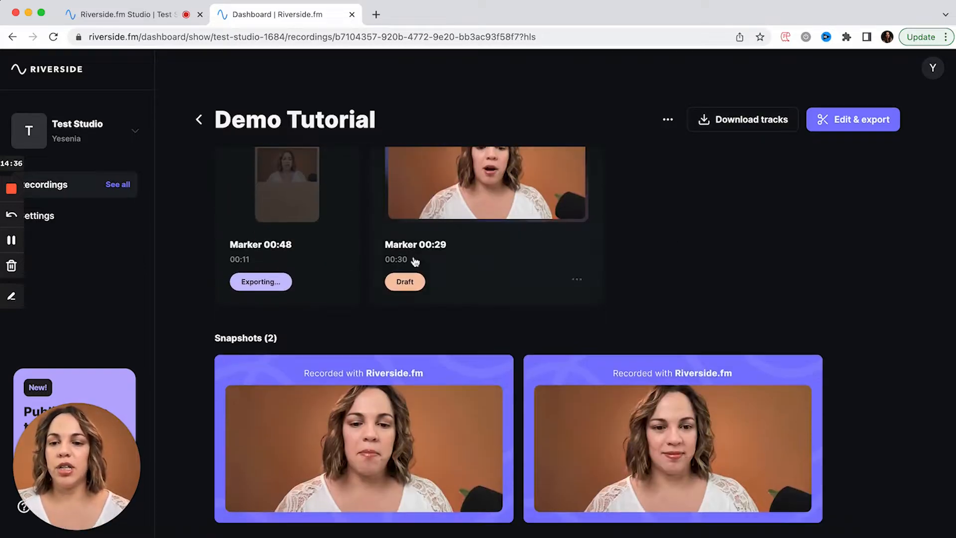
{"action": "scroll", "coordinate": [347, 276], "scroll_direction": "up", "scroll_amount": 3}
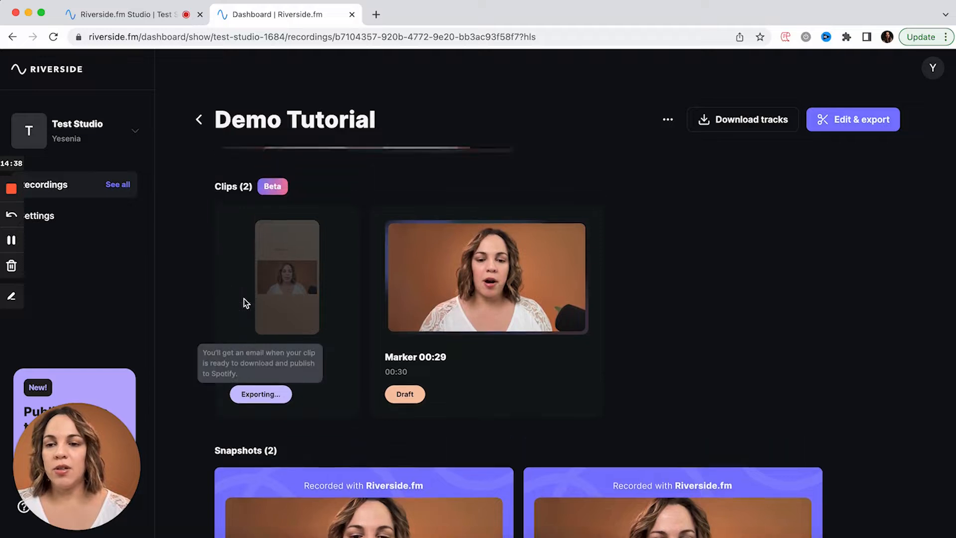
{"action": "scroll", "coordinate": [254, 299], "scroll_direction": "up", "scroll_amount": 1}
{"action": "mouse_move", "coordinate": [316, 351]}
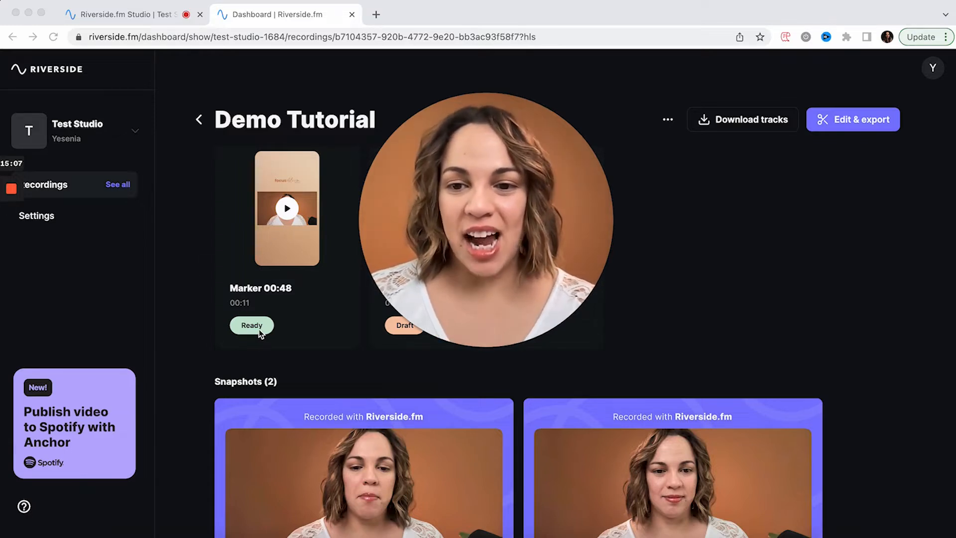
Open the exported Marker 00:48 clip on its Publish Clip page.
{"action": "left_click", "coordinate": [276, 259]}
{"action": "left_click_drag", "start_coordinate": [487, 235], "coordinate": [141, 413]}
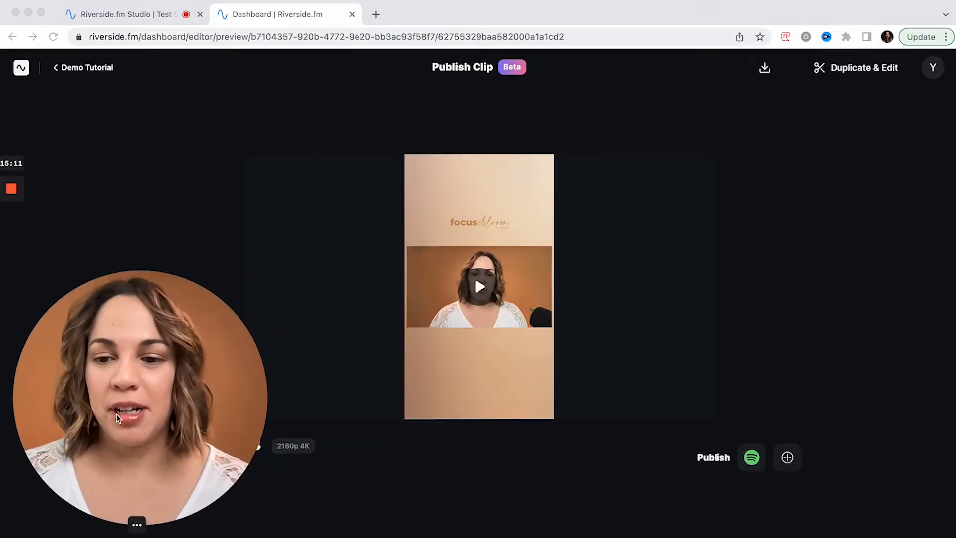
{"action": "left_click", "coordinate": [117, 525]}
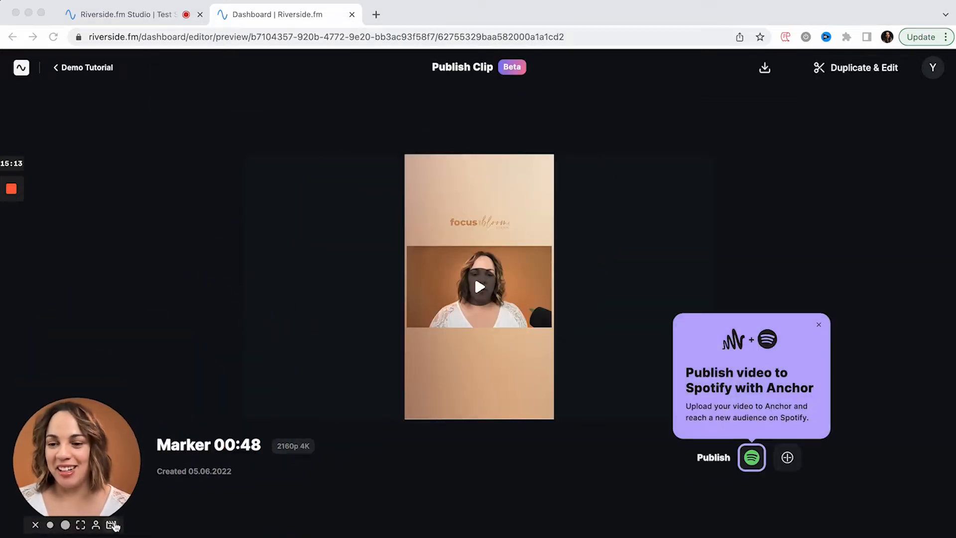
Preview the exported Marker 00:48 clip briefly and download it.
{"action": "left_click", "coordinate": [480, 288]}
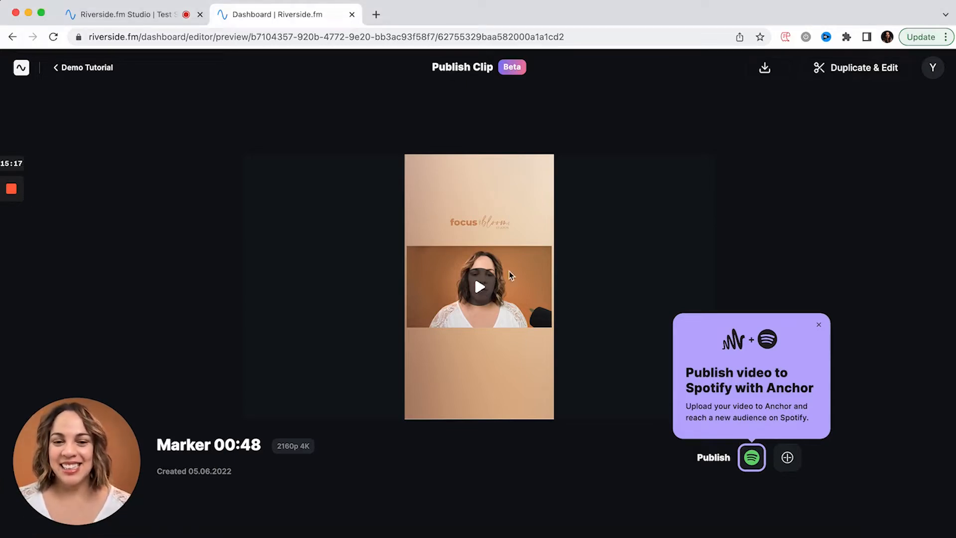
{"action": "left_click", "coordinate": [480, 285]}
{"action": "left_click", "coordinate": [258, 391]}
{"action": "left_click", "coordinate": [765, 68]}
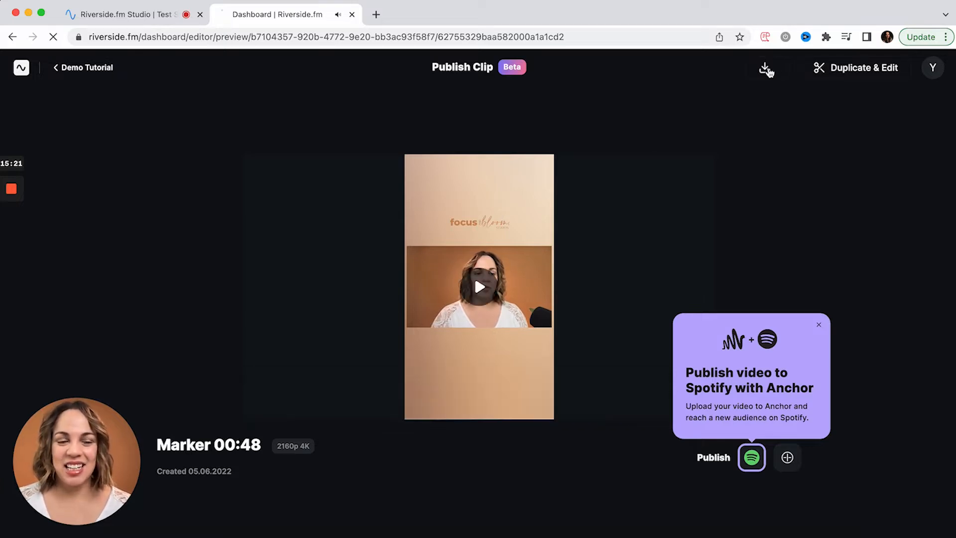